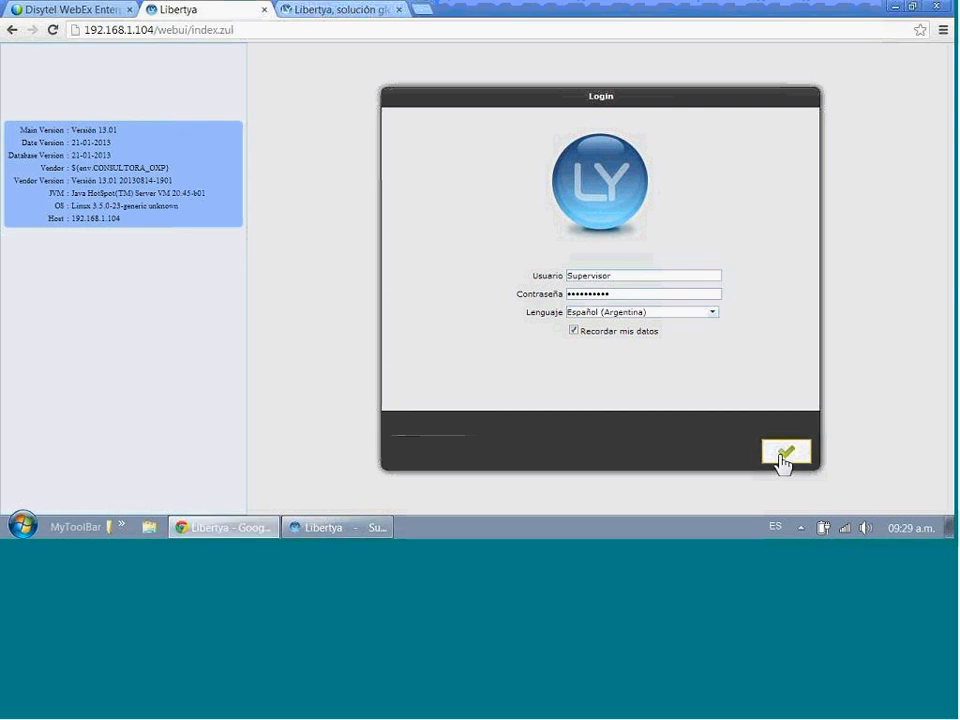
# Log in with the remembered credentials, using the Administración profile, company TecnoSUR S.A., organization Central and warehouse Central
pyautogui.click(781, 456)
pyautogui.click(711, 293)
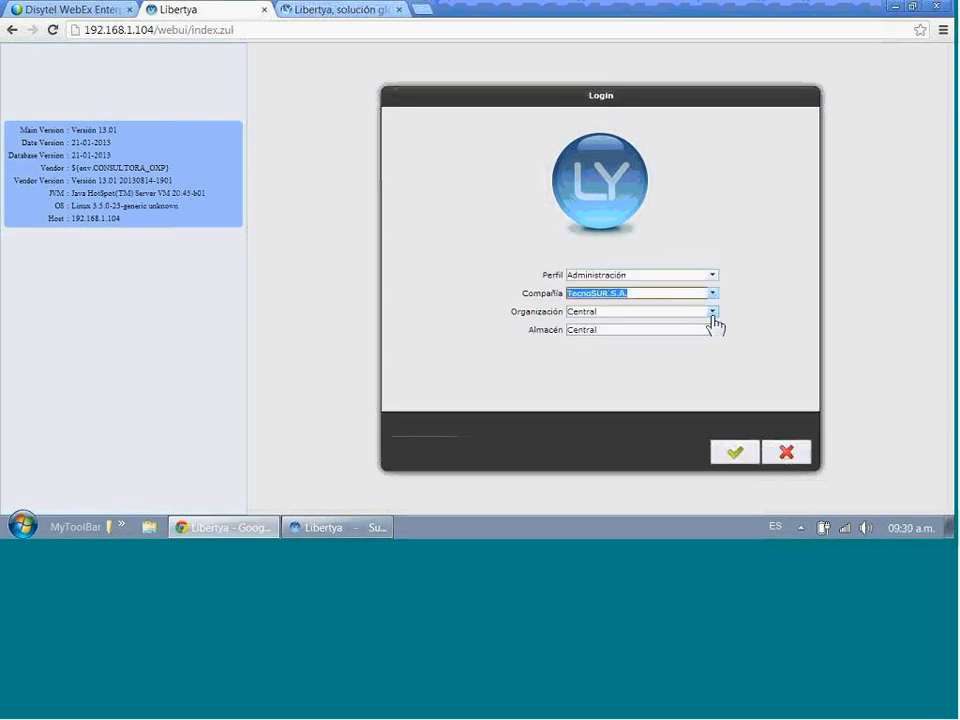
pyautogui.click(730, 454)
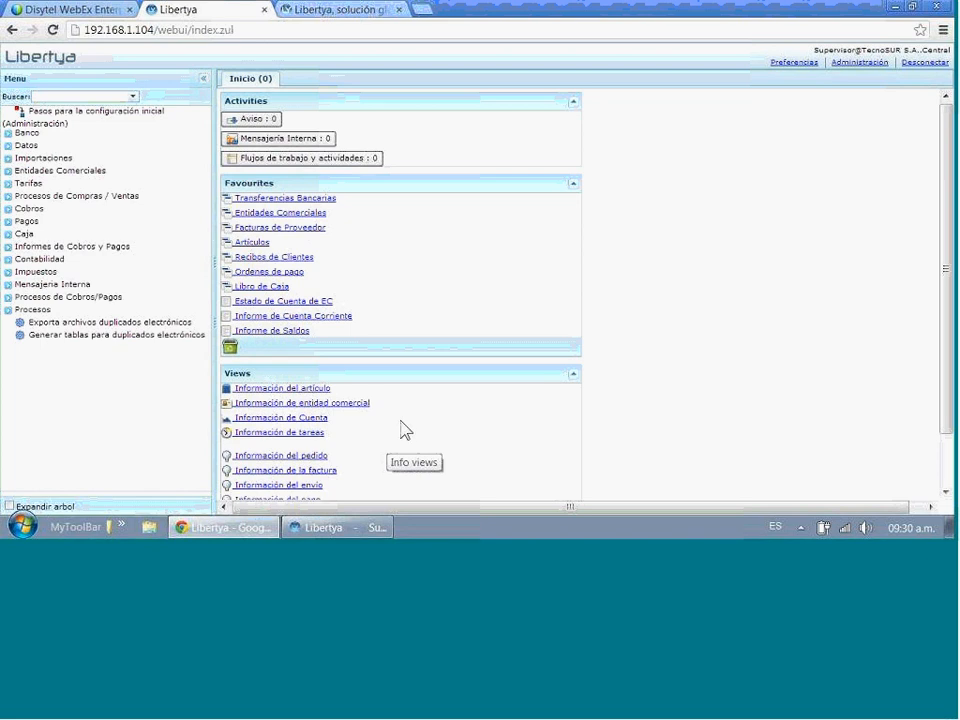
# Expand the Banco, Datos and Importaciones folders in the menu tree
pyautogui.click(10, 134)
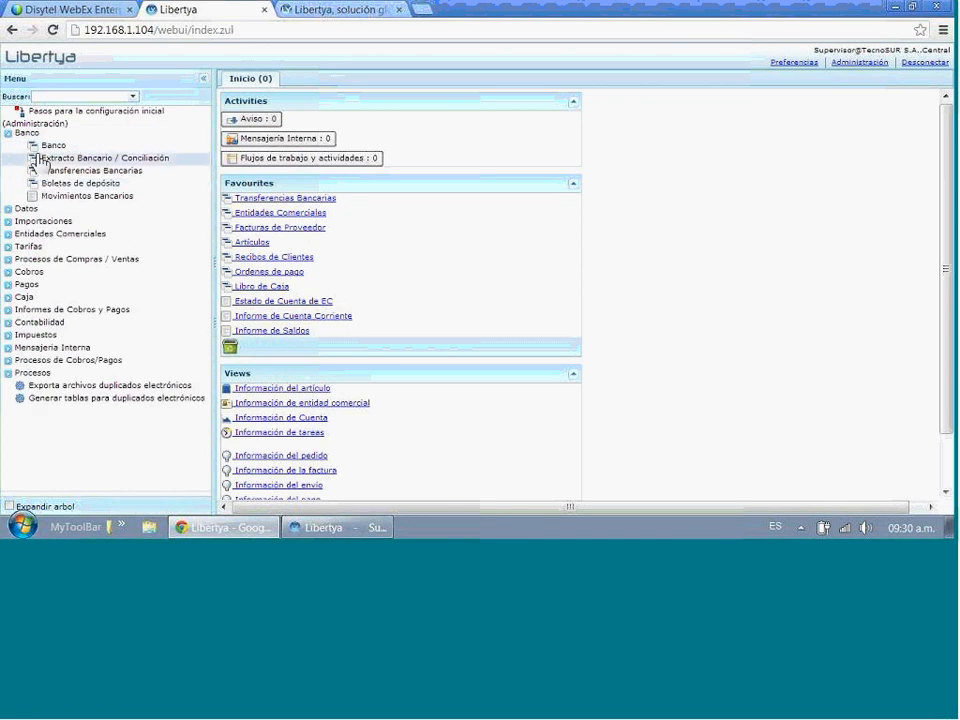
pyautogui.click(9, 211)
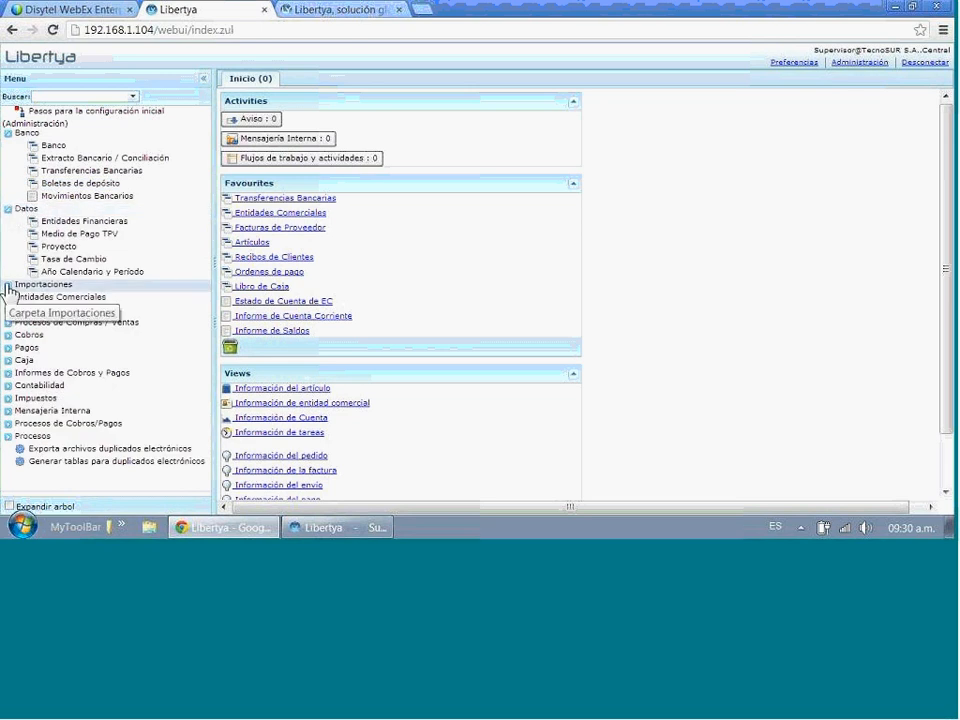
pyautogui.click(7, 252)
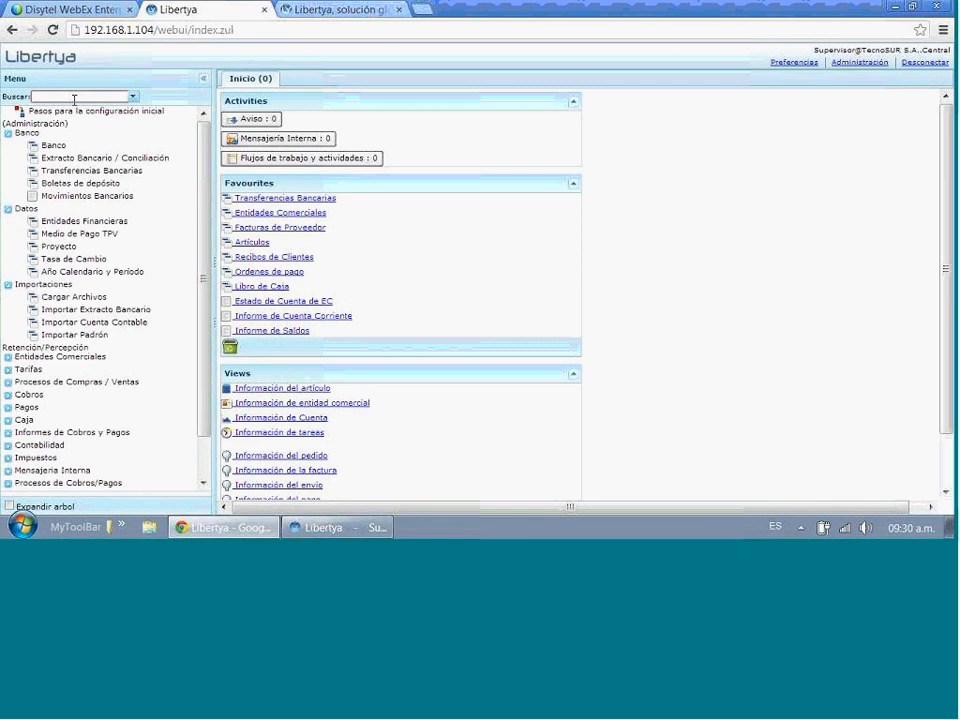
# Search the menu for "import" to view the matching entries
pyautogui.write('m')
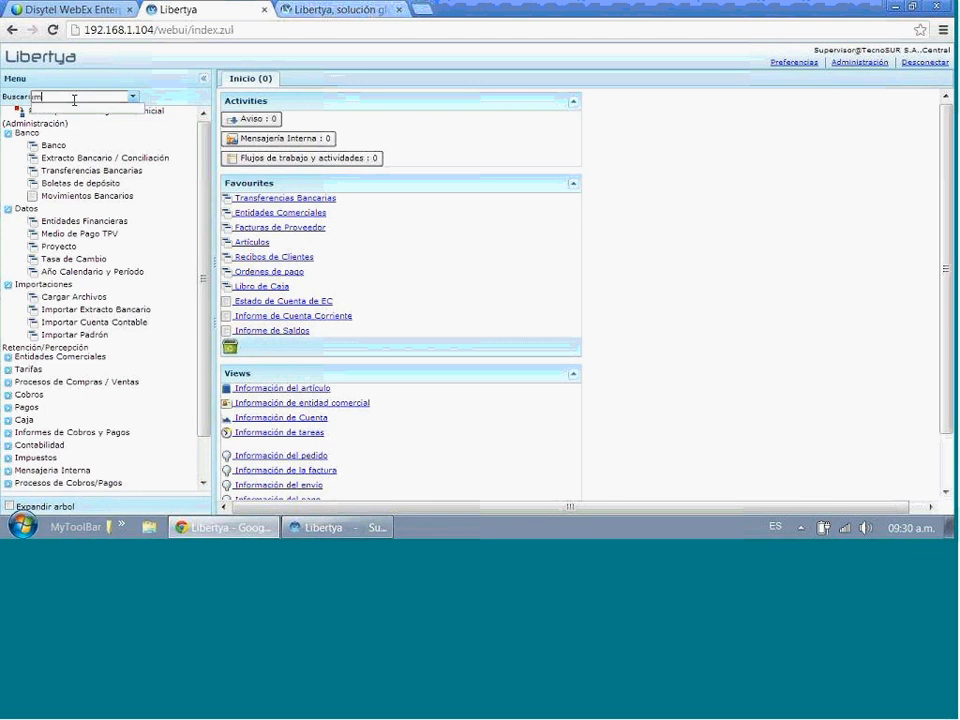
pyautogui.write('po')
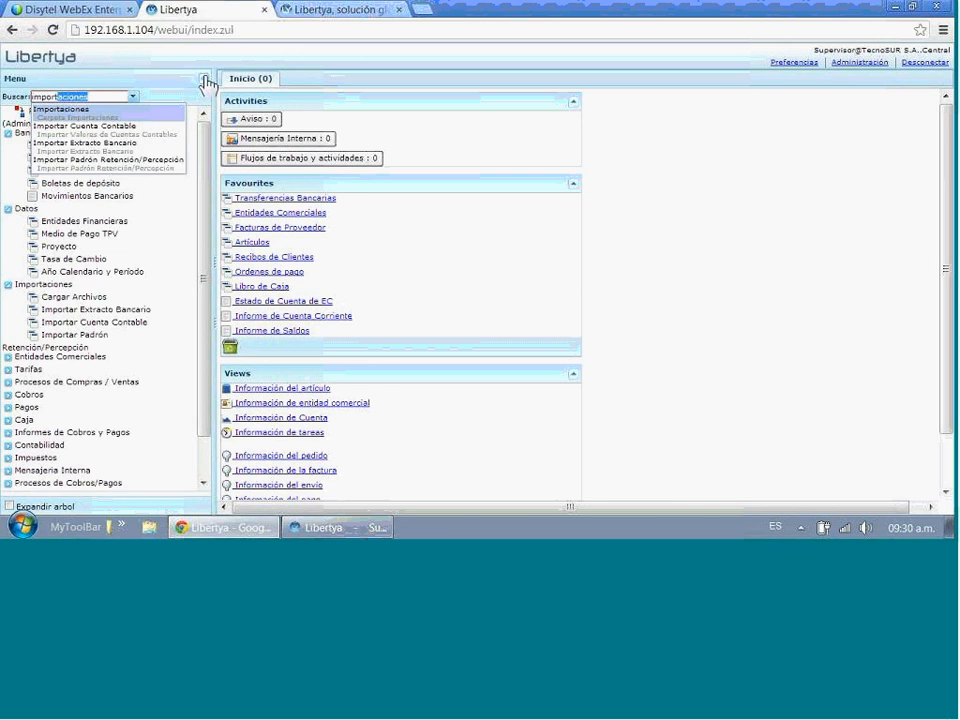
pyautogui.write('rt')
# Replace the menu search text with "banco" and open the matching Banco window
pyautogui.click(118, 97)
pyautogui.doubleClick(118, 97)
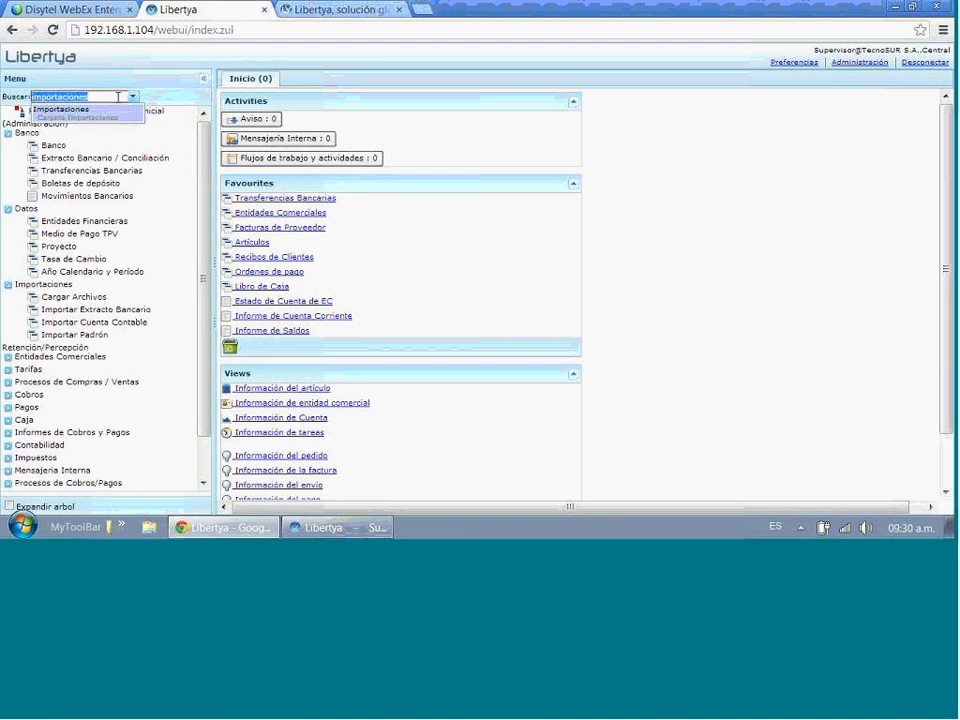
pyautogui.write('ban')
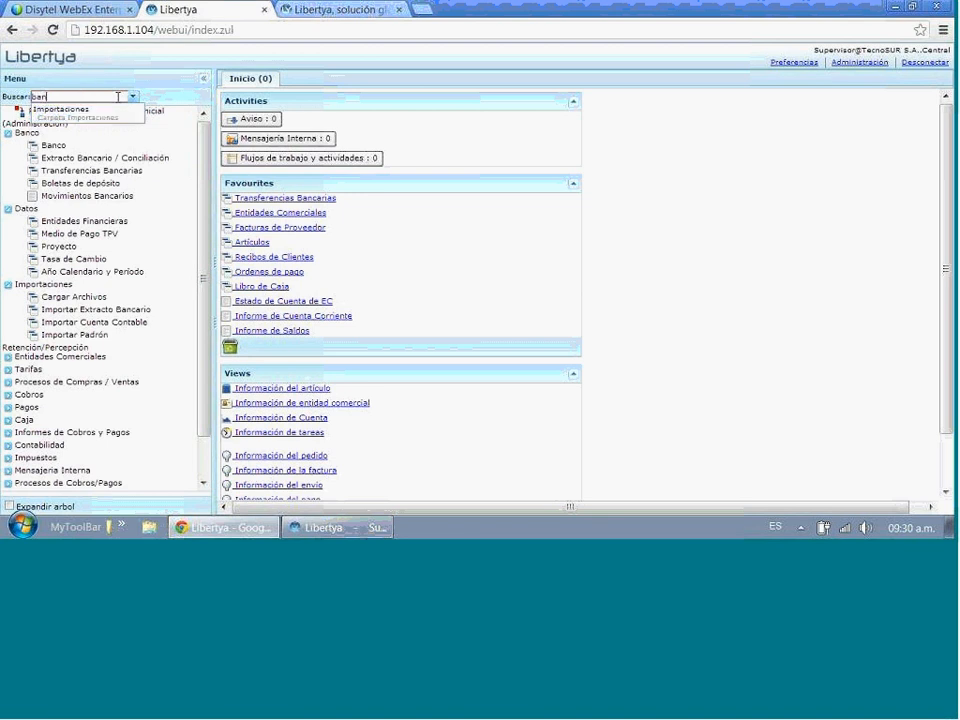
pyautogui.write('co')
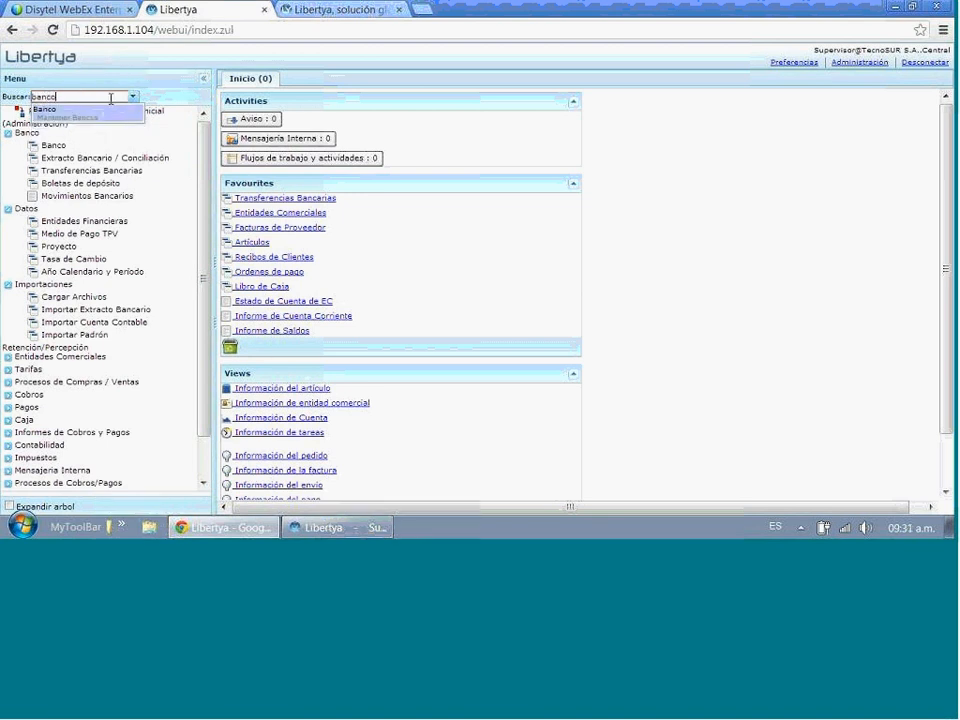
pyautogui.click(45, 114)
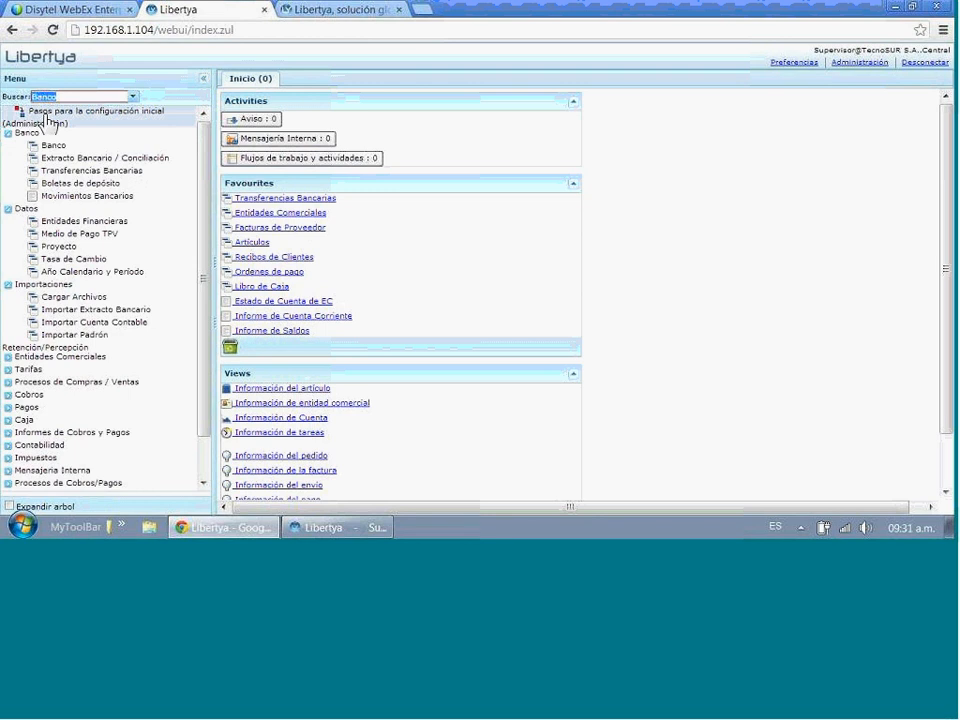
# Open the Extracto Bancario / Conciliación, Transferencias Bancarias and Boletas de depósito windows alongside Banco
pyautogui.click(105, 158)
pyautogui.click(92, 171)
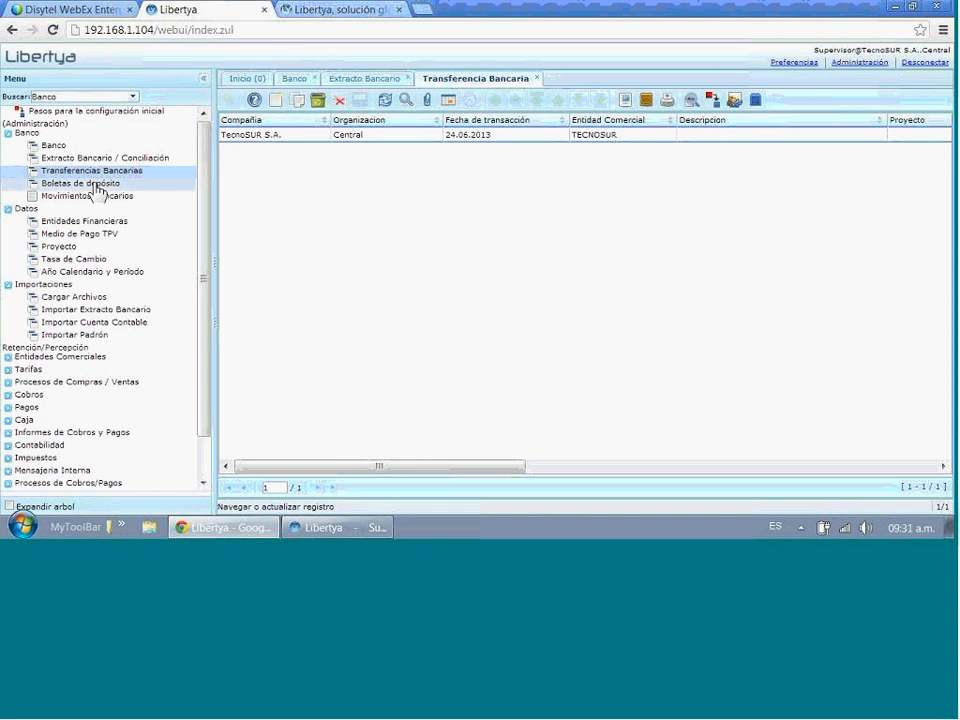
pyautogui.click(95, 185)
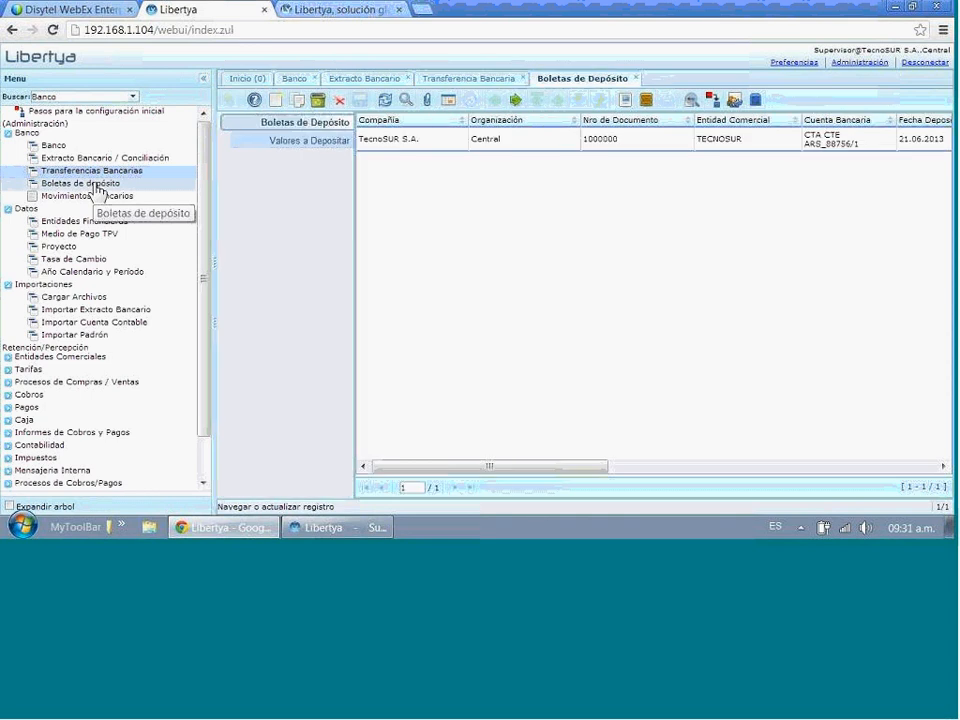
# Switch between the open windows, and close Boletas de Depósito, Transferencia Bancaria and Extracto Bancario so that Banco stays open
pyautogui.click(445, 80)
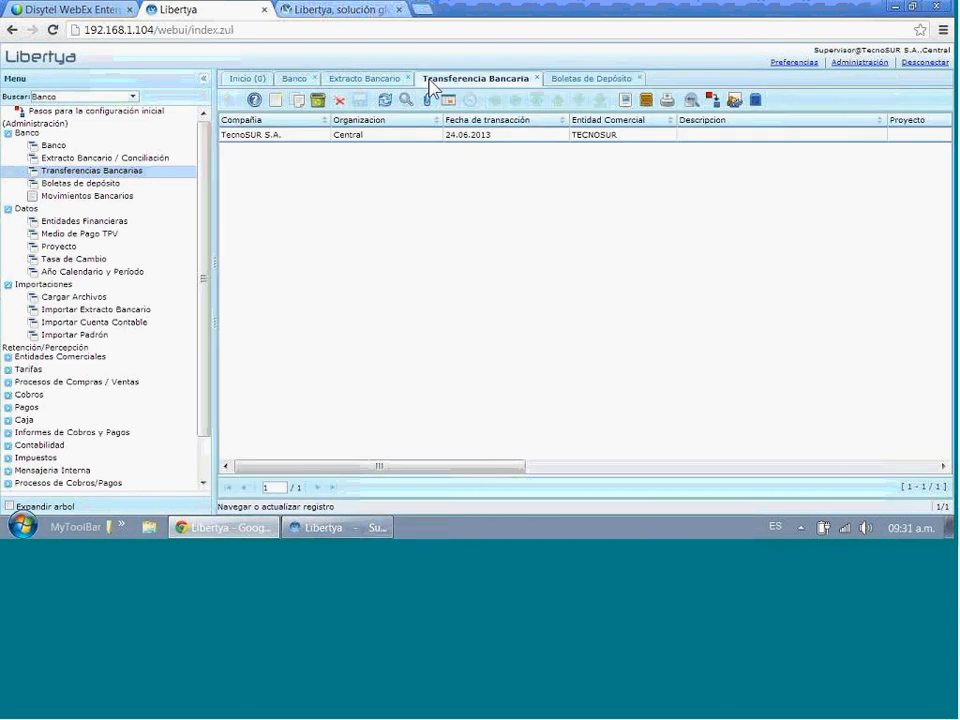
pyautogui.click(375, 82)
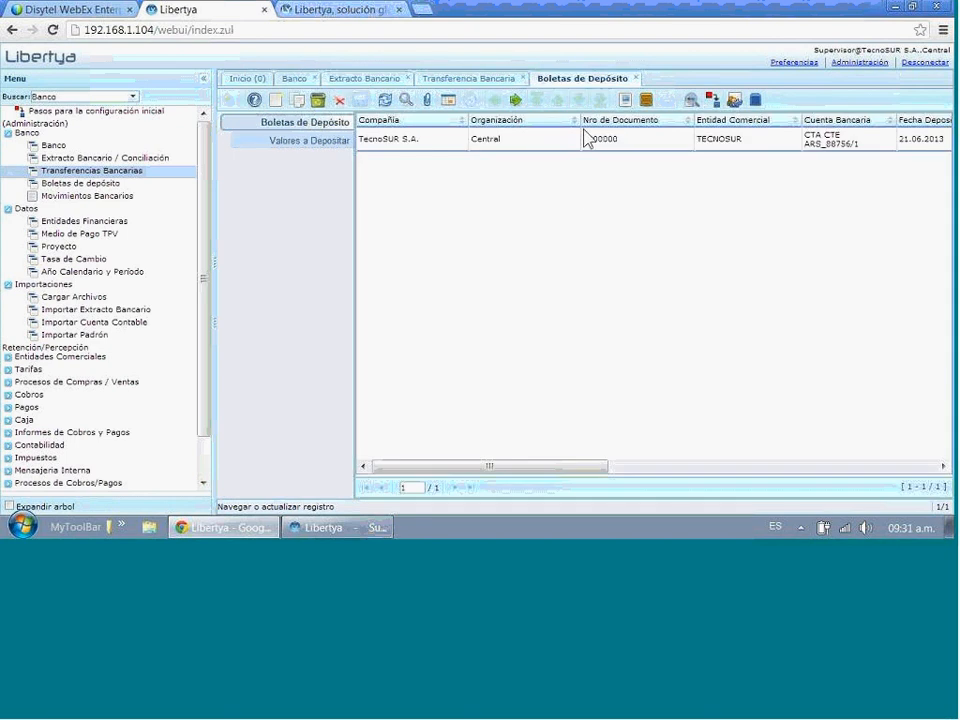
pyautogui.click(624, 78)
pyautogui.click(536, 78)
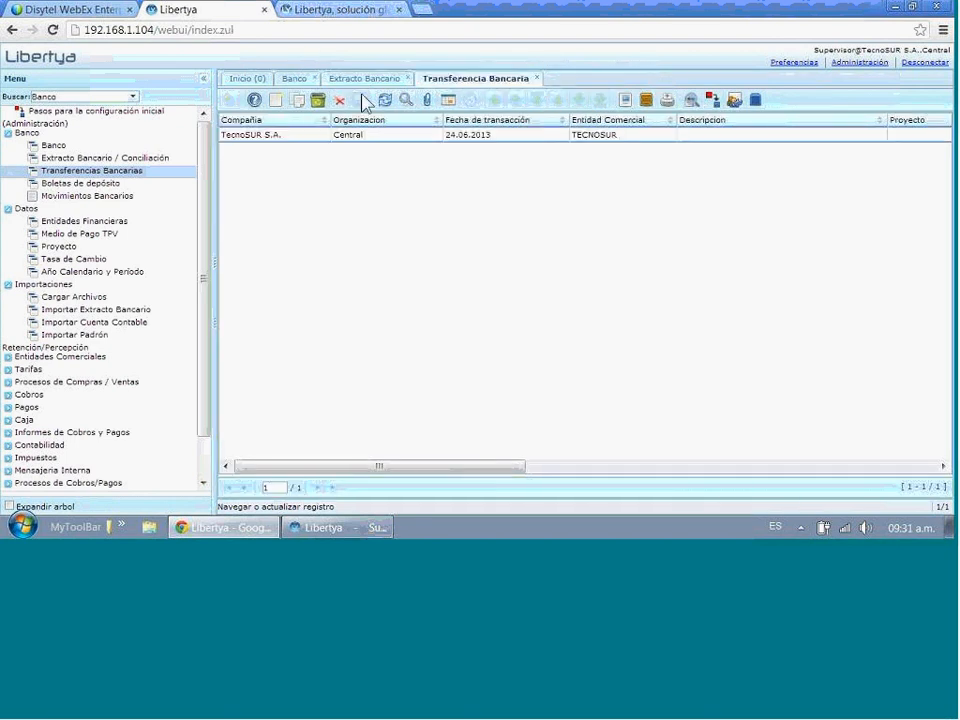
pyautogui.click(408, 78)
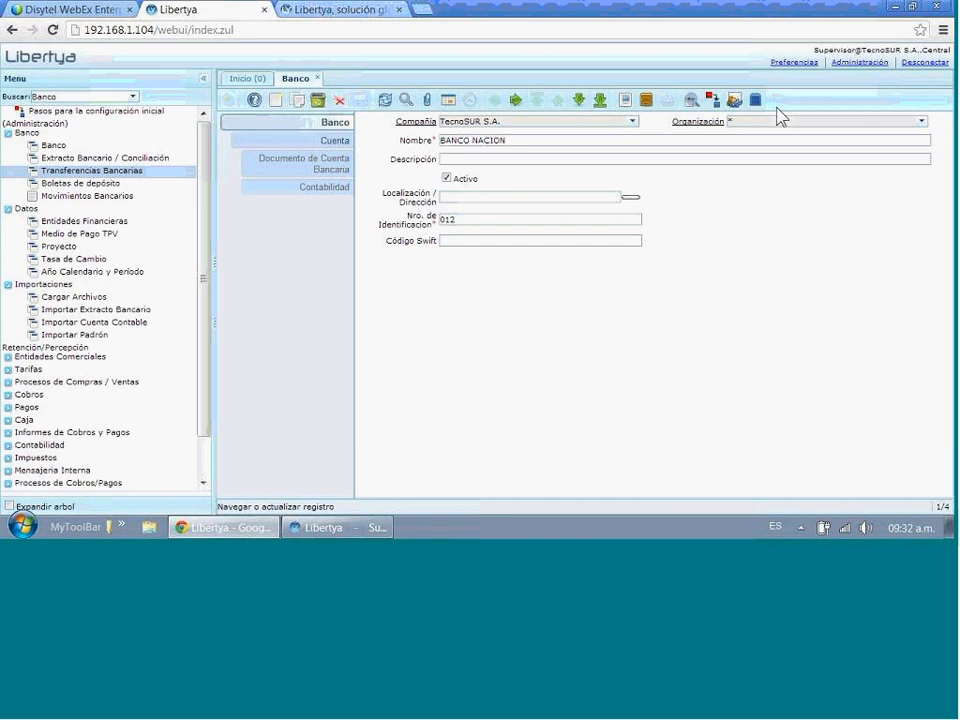
# Page forward through the bank records and go back to the Cuentas Fictisias record
pyautogui.click(578, 101)
pyautogui.click(578, 101)
pyautogui.click(578, 101)
pyautogui.click(552, 101)
# Start a new bank record and discard it without entering any data
pyautogui.click(275, 101)
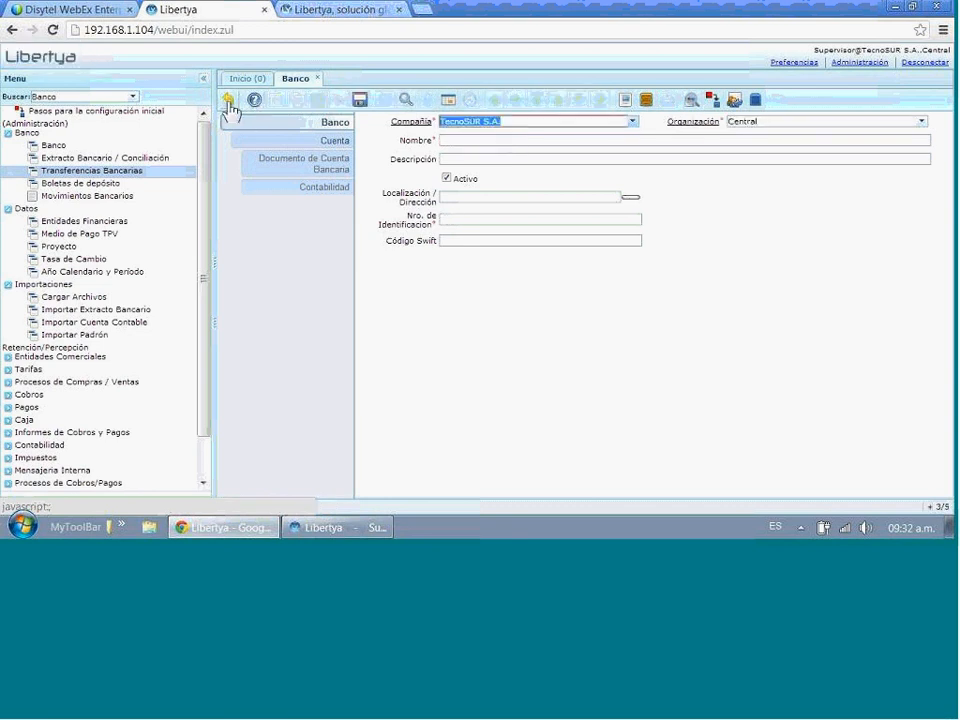
pyautogui.click(228, 100)
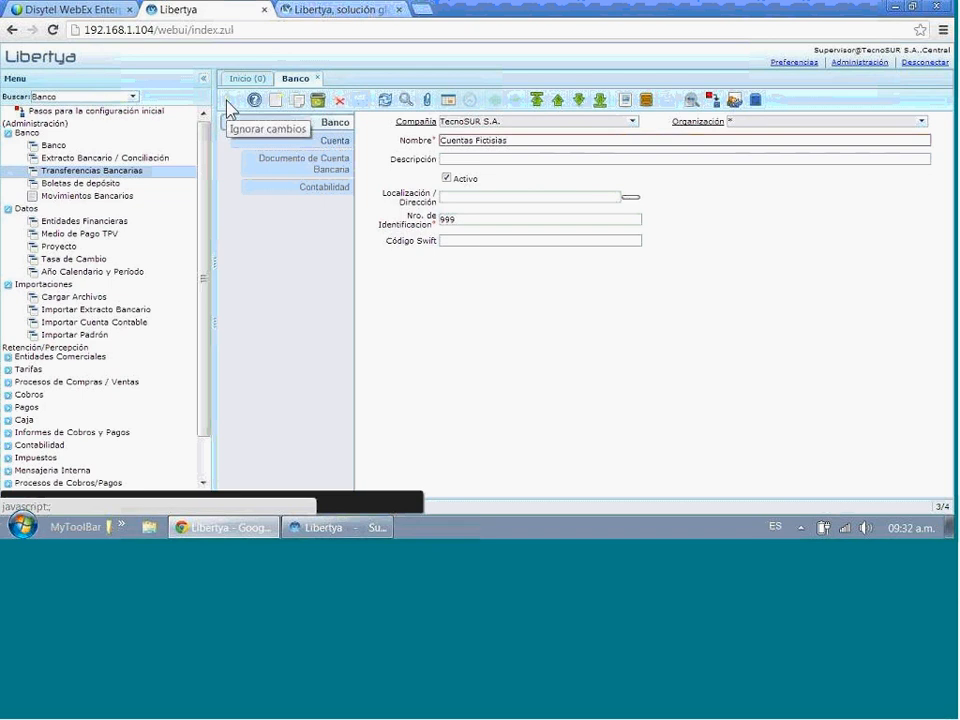
pyautogui.click(317, 103)
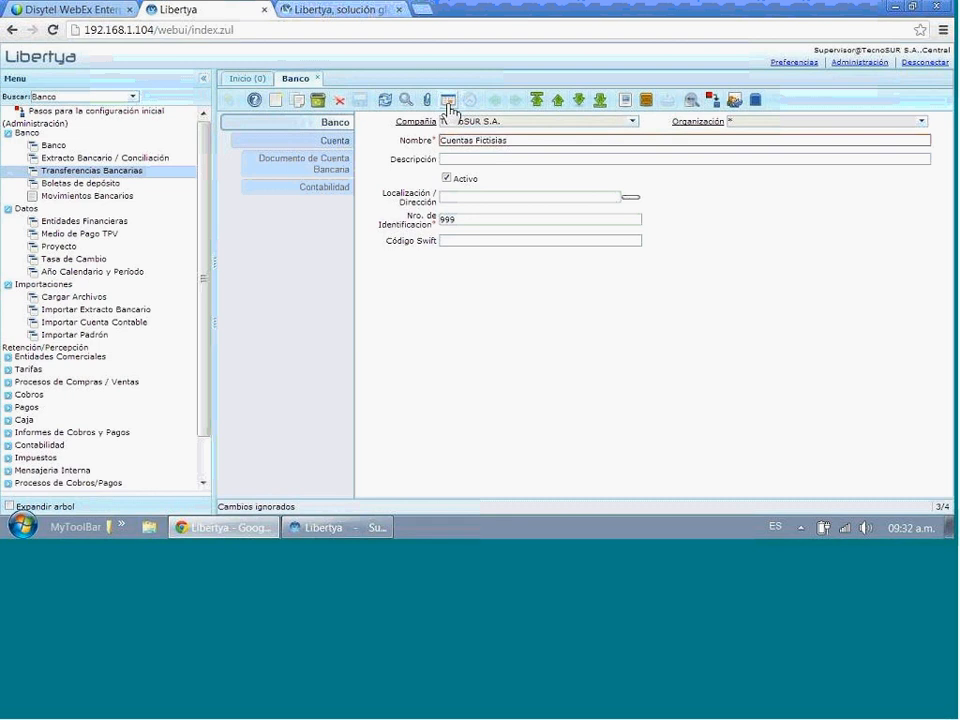
# View the banks in grid mode, and open and close the attachment dialog for the Cuentas Fictisias record
pyautogui.click(448, 104)
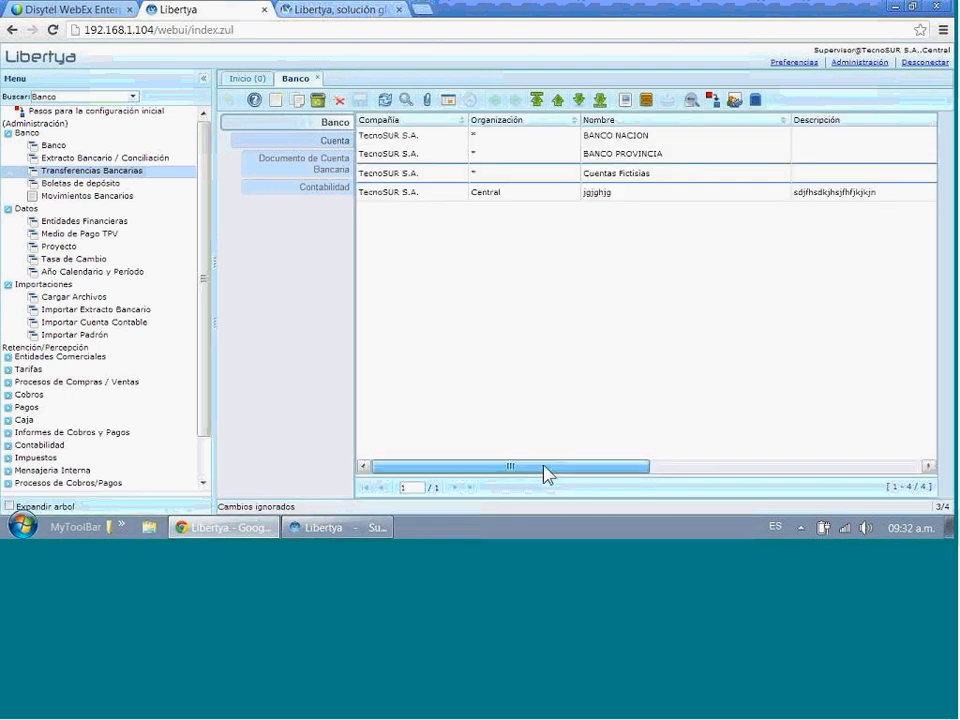
pyautogui.click(427, 100)
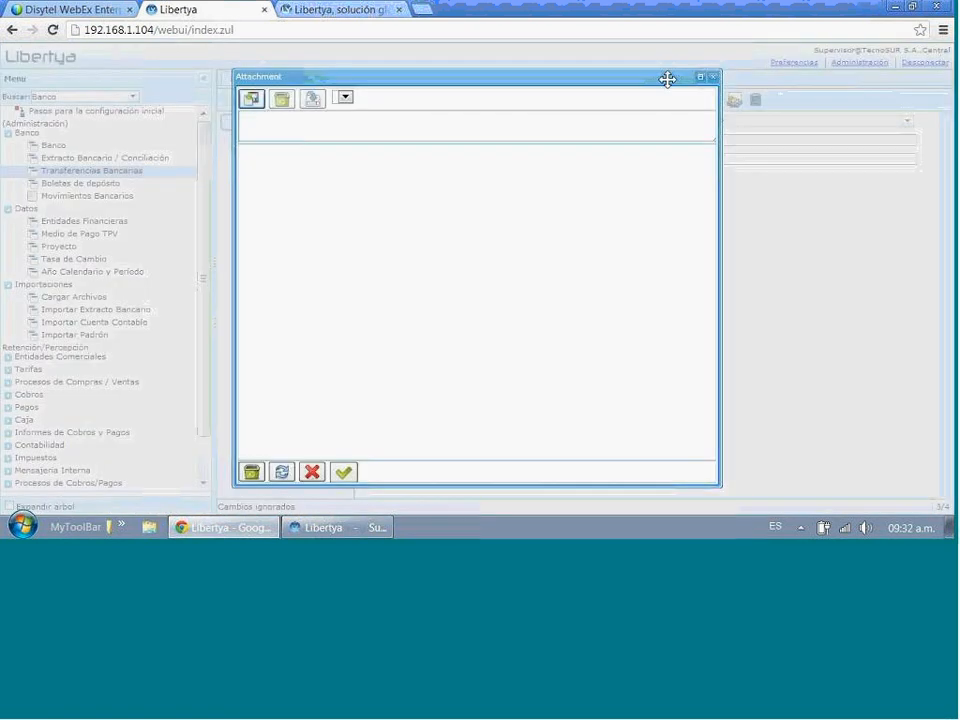
pyautogui.moveTo(656, 80); pyautogui.dragTo(635, 79)
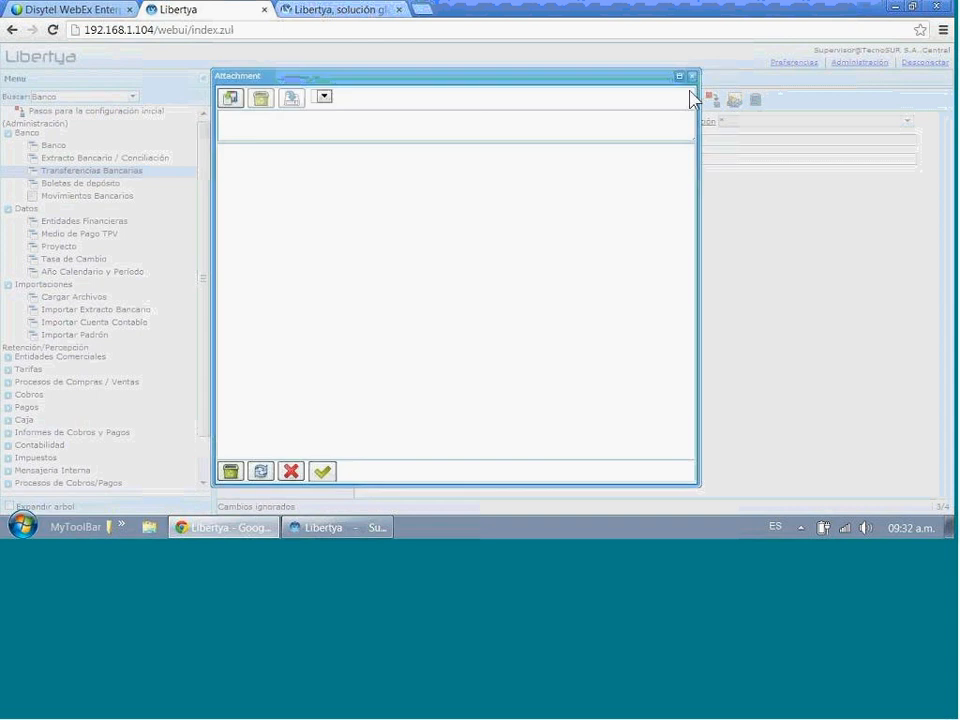
pyautogui.click(691, 77)
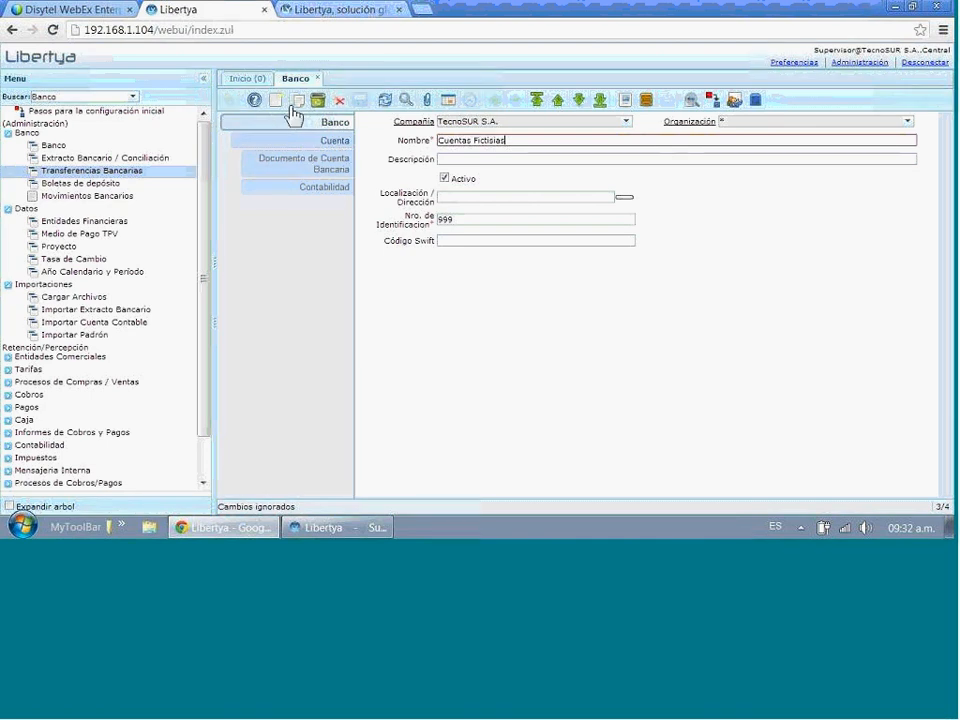
# View the bank record after Cuentas Fictisias and return to the previous one
pyautogui.click(578, 102)
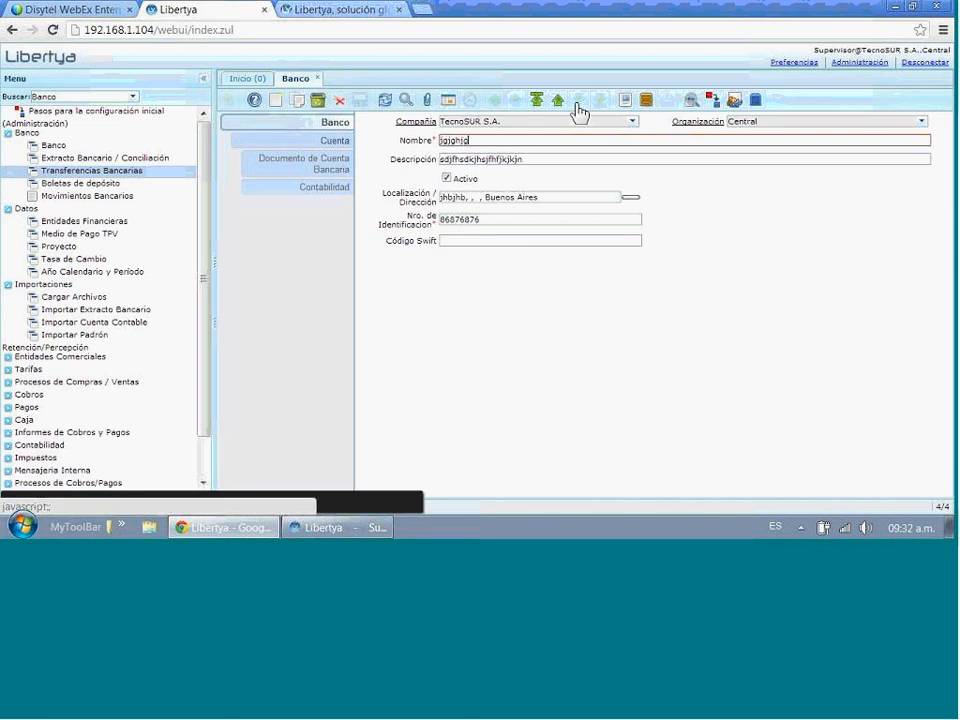
pyautogui.click(558, 101)
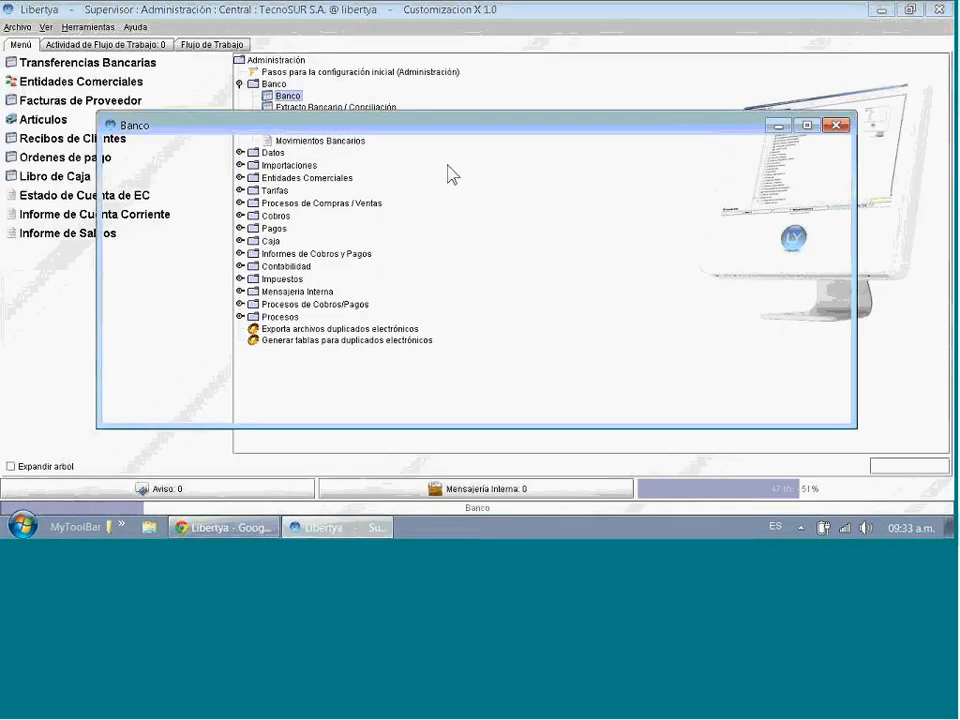
# Place the Libertya desktop client's Banco window over the web version and compare the fields of both forms
pyautogui.moveTo(419, 124); pyautogui.dragTo(507, 93)
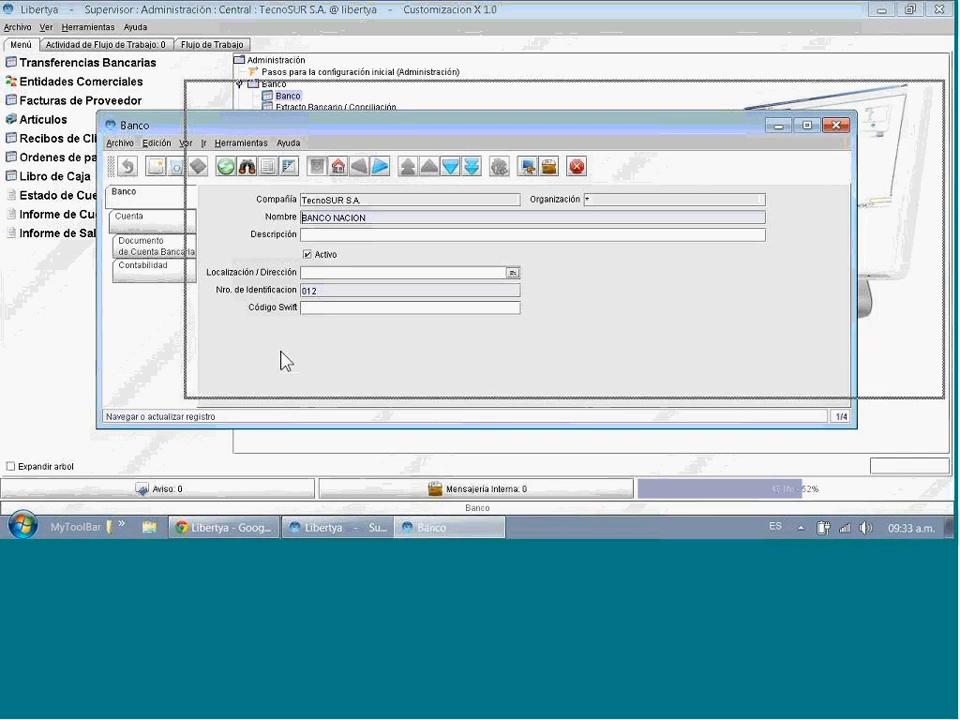
pyautogui.click(225, 527)
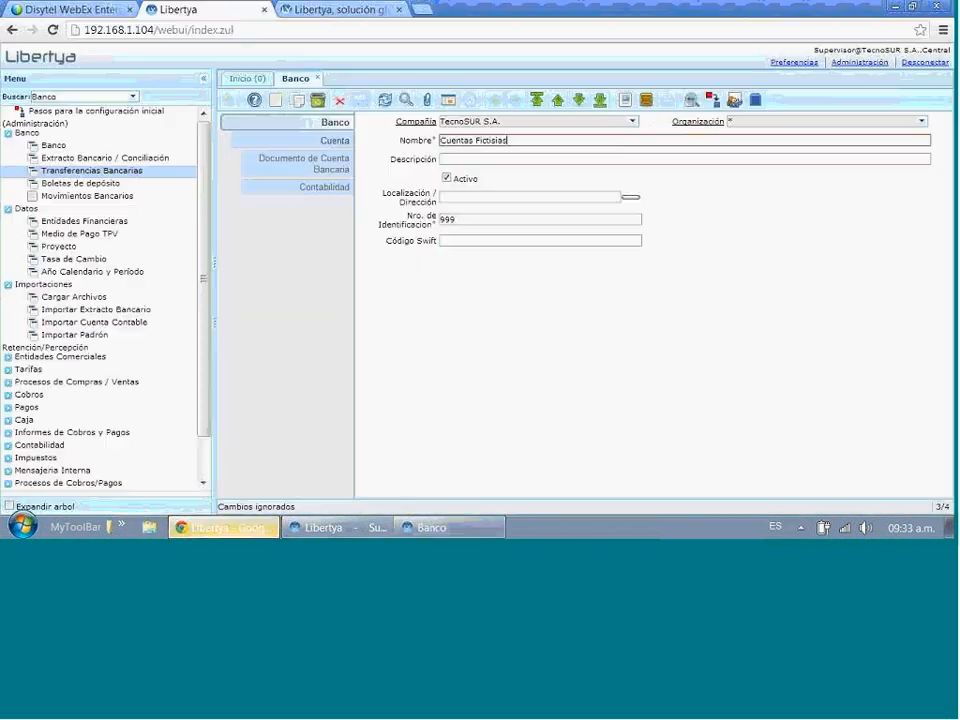
pyautogui.click(428, 527)
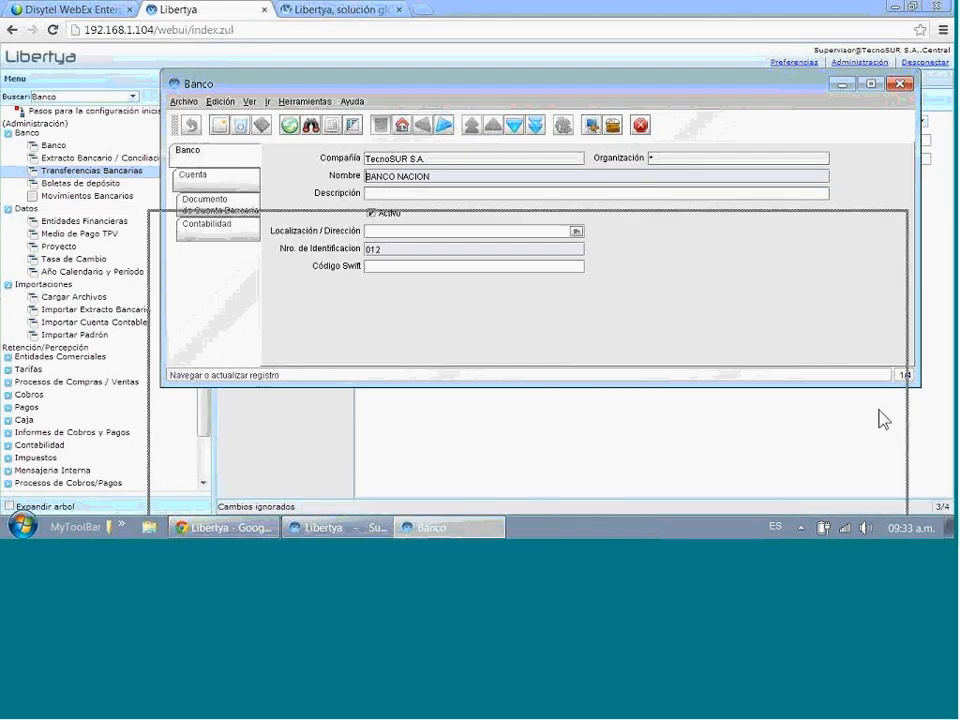
pyautogui.moveTo(543, 88); pyautogui.dragTo(533, 343)
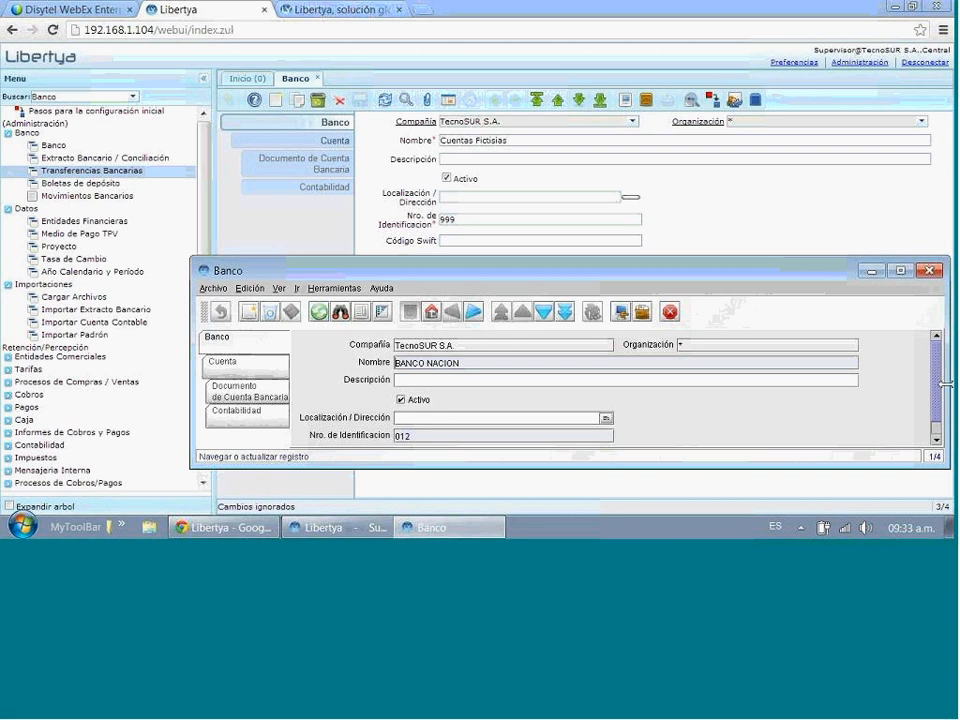
pyautogui.scroll(-1, 801, 405)
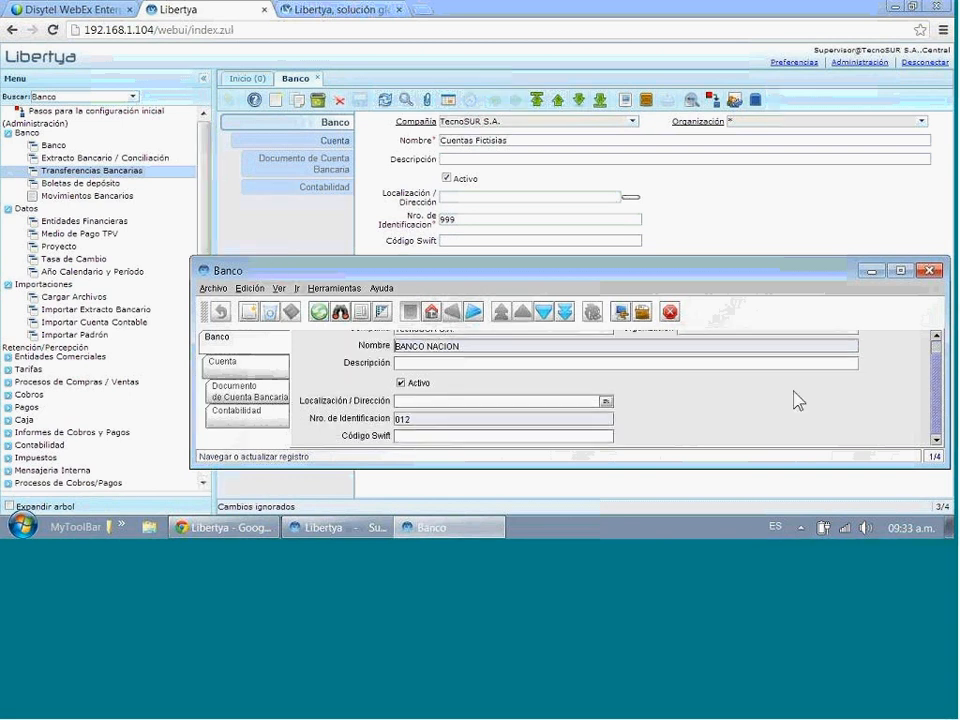
# Compare the new location/address dialog in the desktop and web Banco forms, dismiss both, and close the desktop Banco window
pyautogui.click(605, 401)
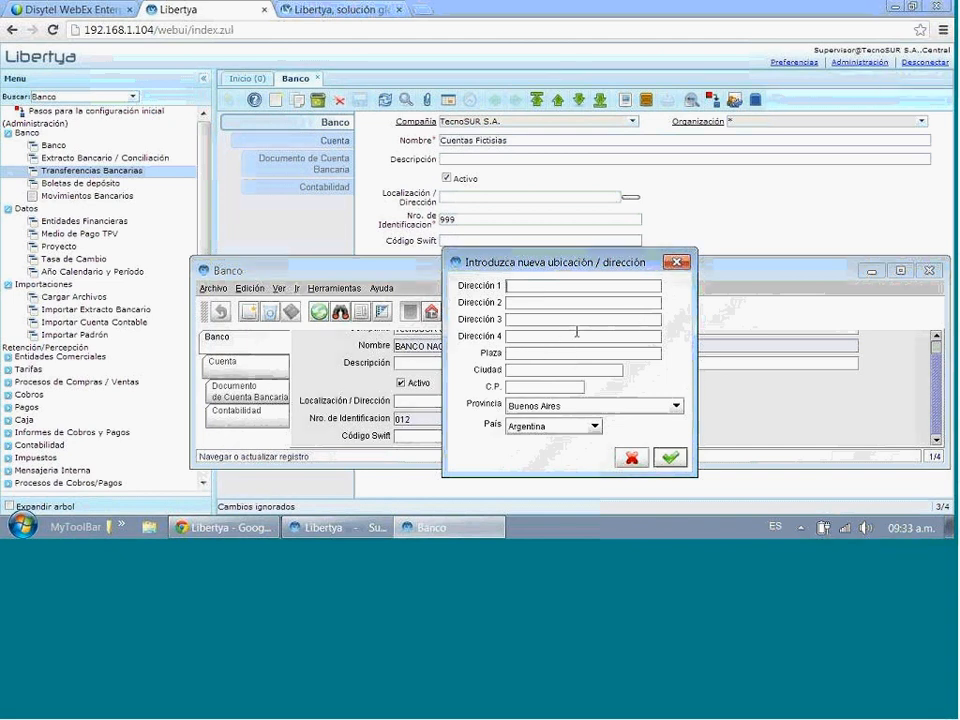
pyautogui.press('Escape')
pyautogui.click(631, 198)
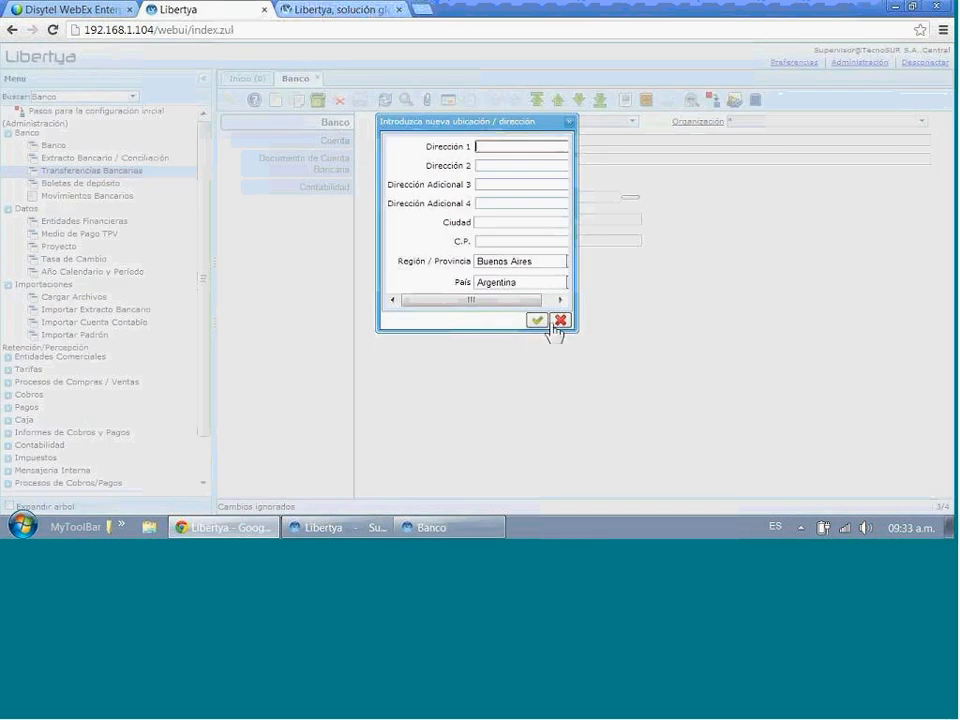
pyautogui.moveTo(516, 299); pyautogui.dragTo(516, 299)
pyautogui.click(569, 122)
pyautogui.click(457, 530)
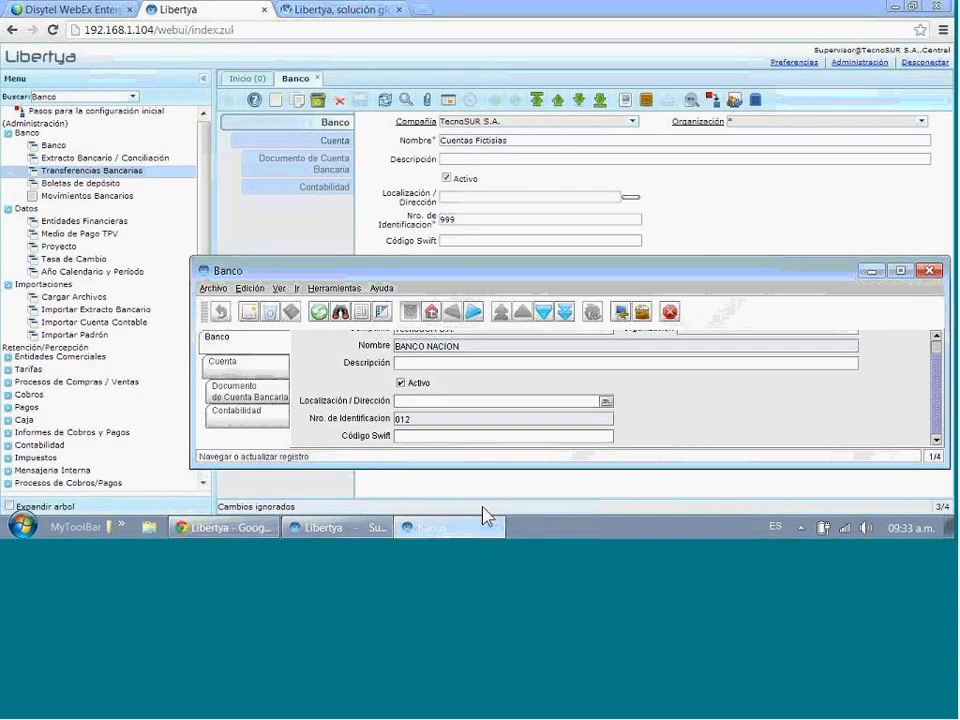
pyautogui.click(927, 272)
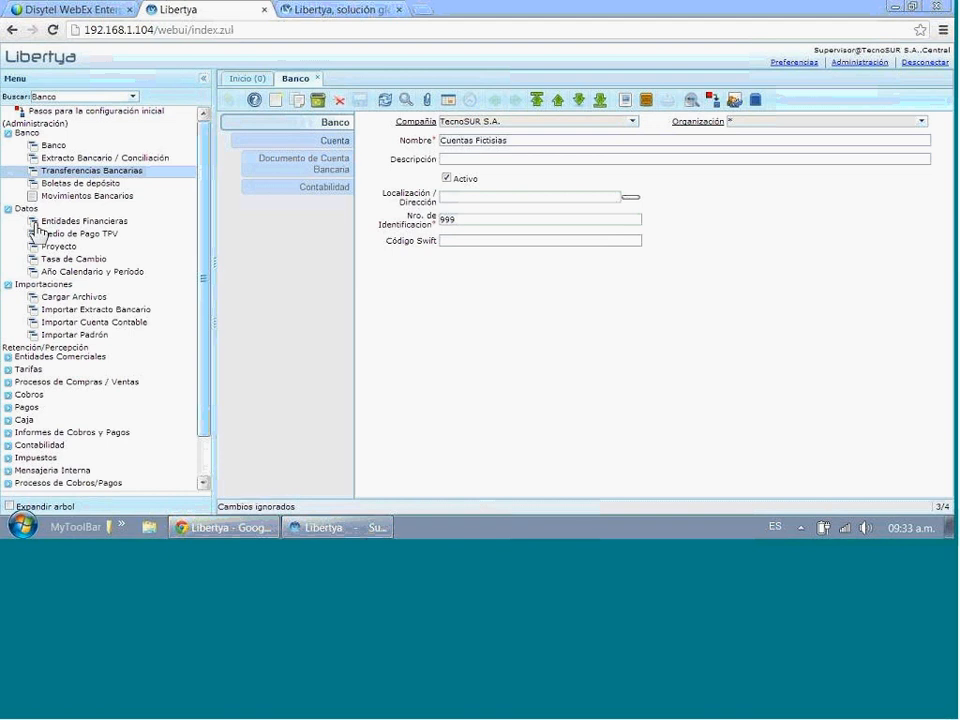
# Switch to the Libertya desktop client and open its Información del artículo view
pyautogui.click(160, 171)
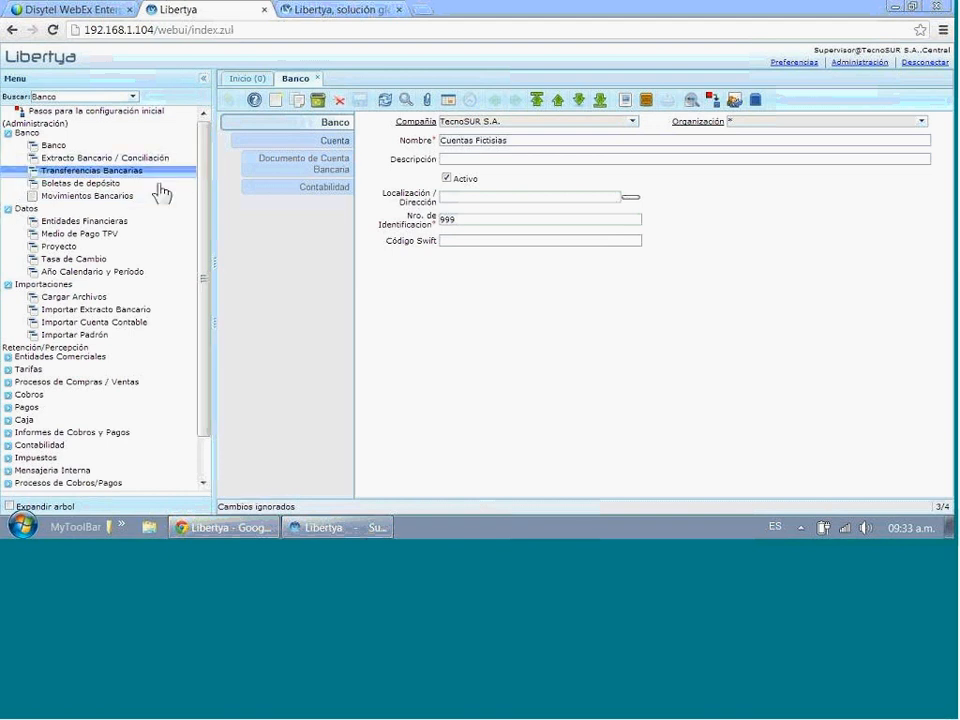
pyautogui.click(337, 527)
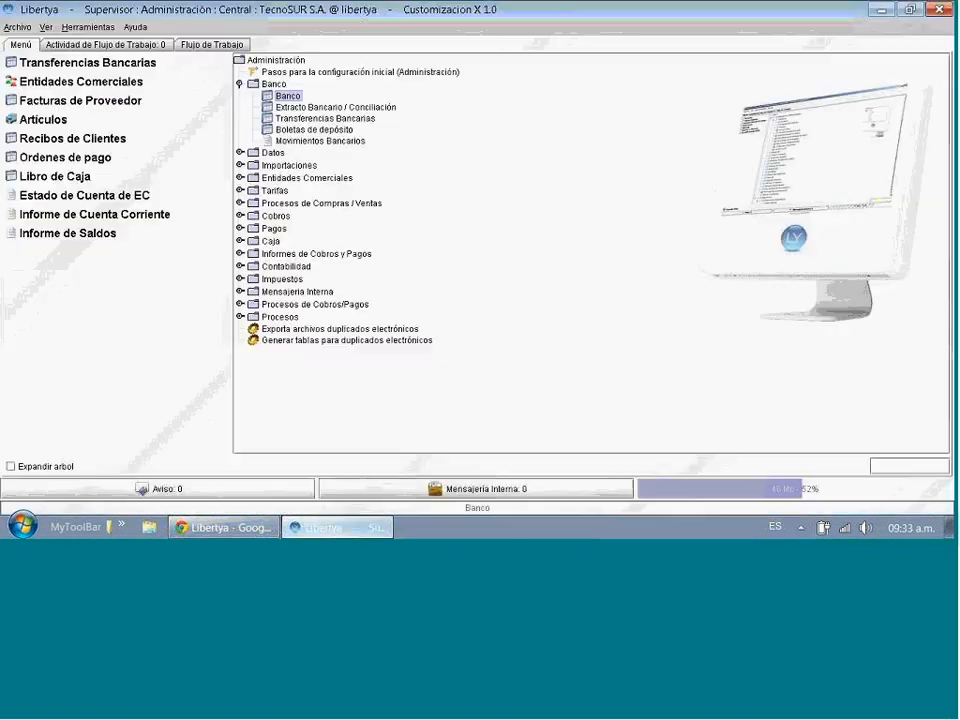
pyautogui.click(46, 27)
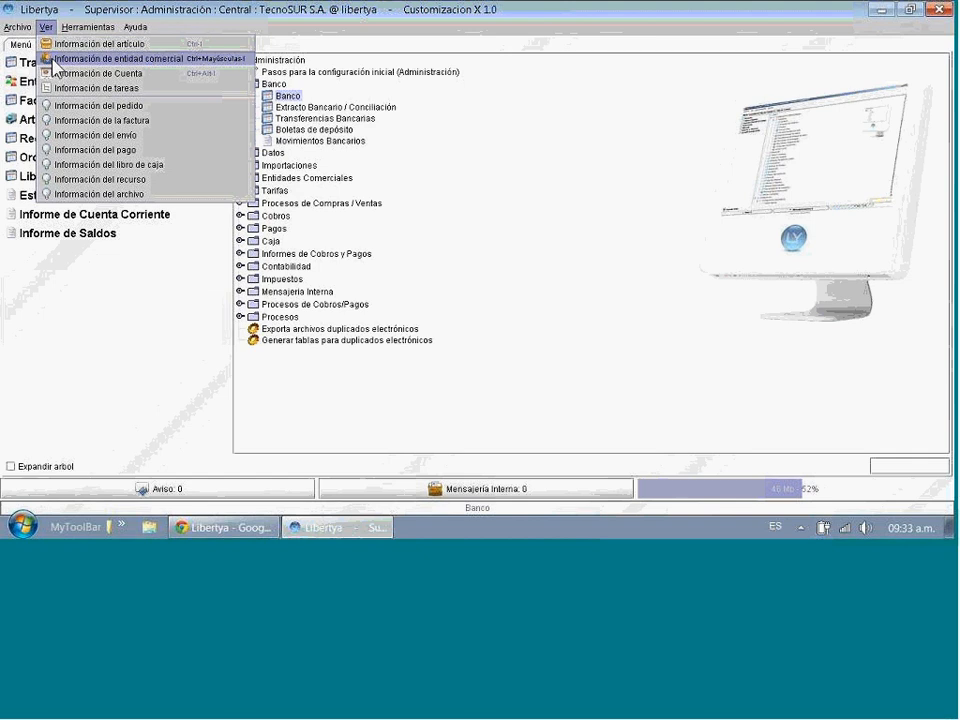
pyautogui.click(56, 46)
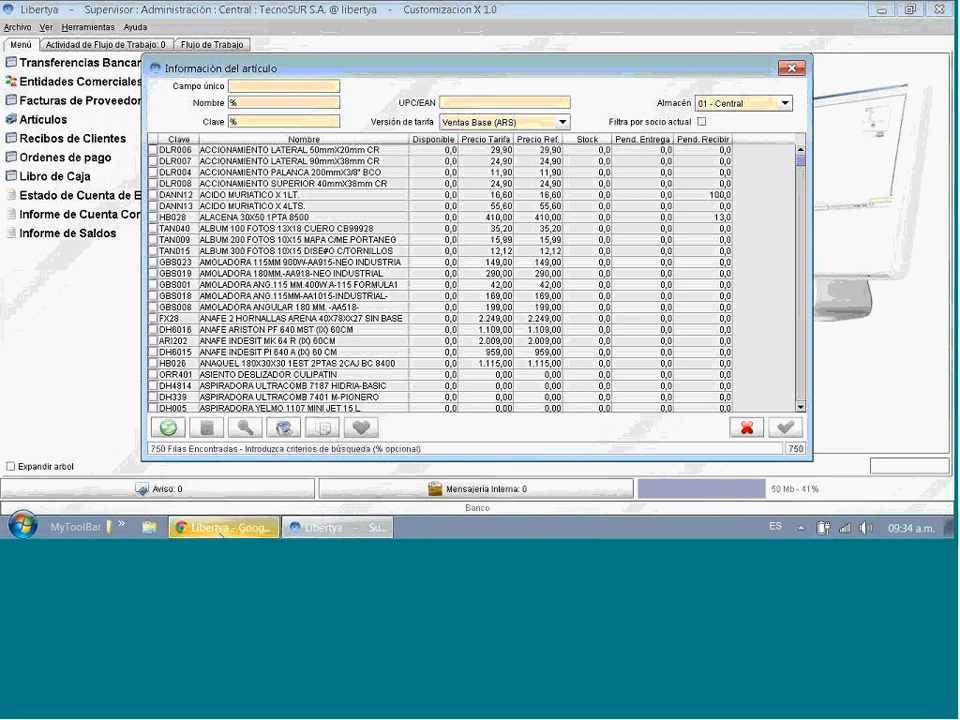
# Switch to the web version, open Información de entidad comercial from the home page, and list the customers with name filter %
pyautogui.moveTo(222, 530)
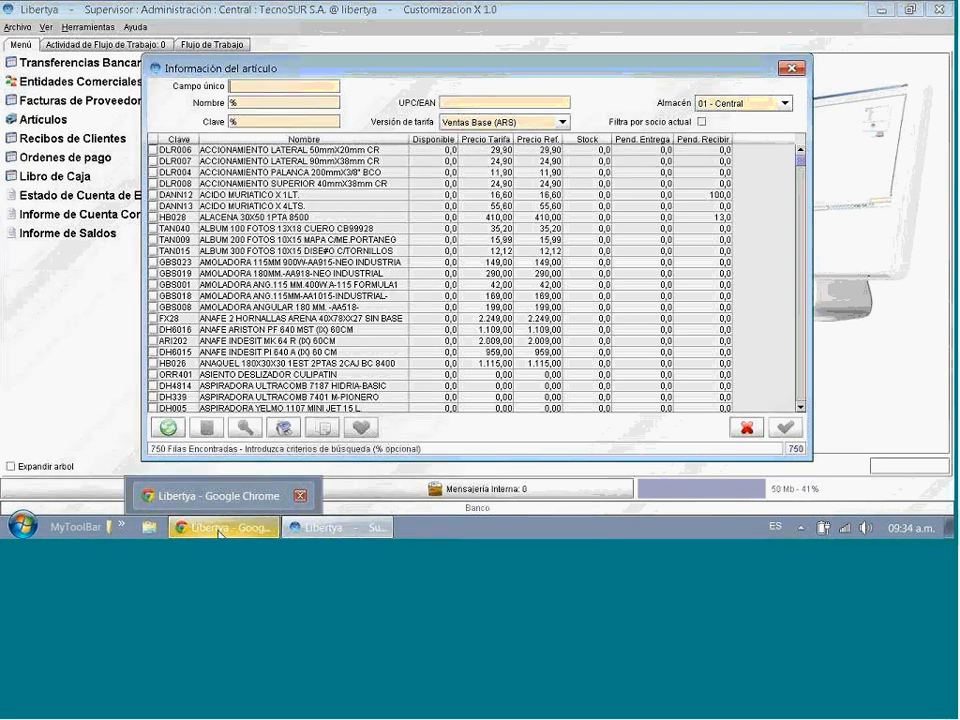
pyautogui.click(221, 530)
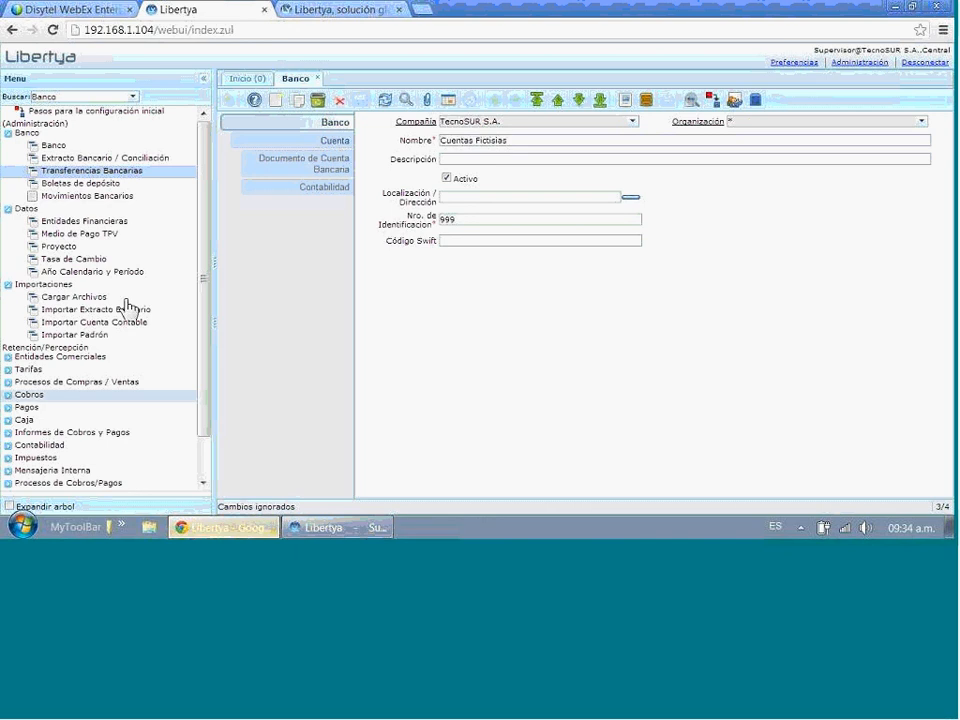
pyautogui.click(248, 80)
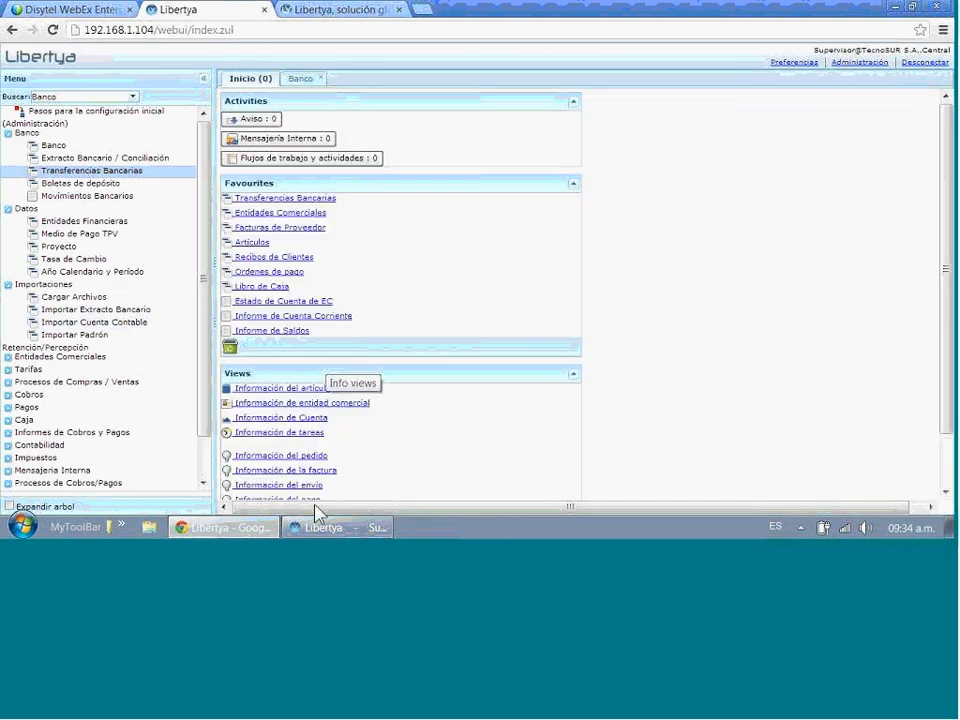
pyautogui.click(300, 403)
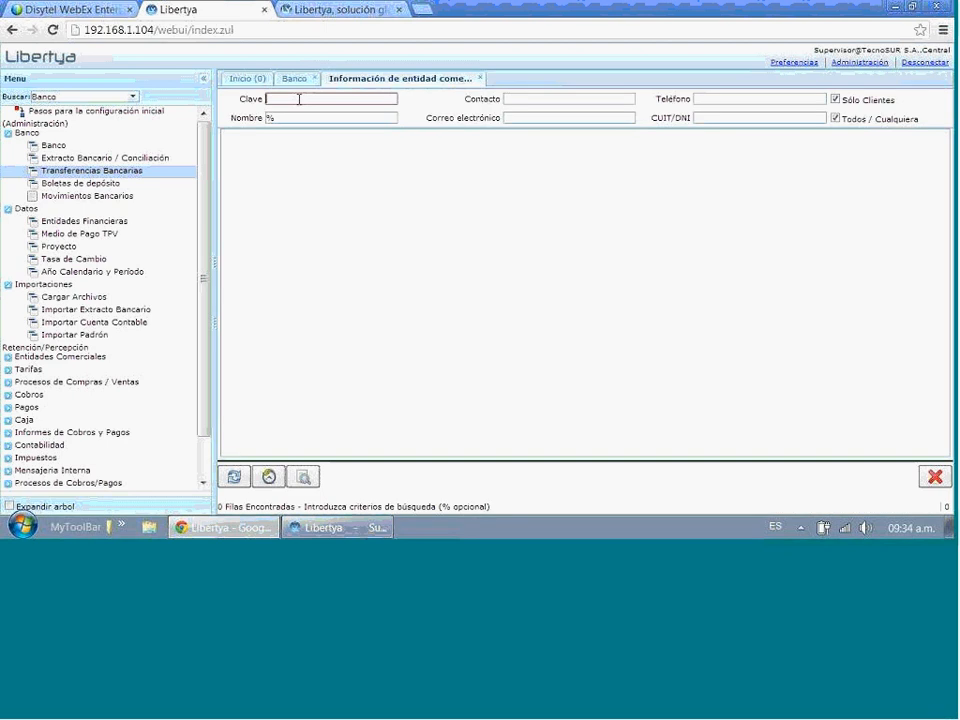
pyautogui.press('Return')
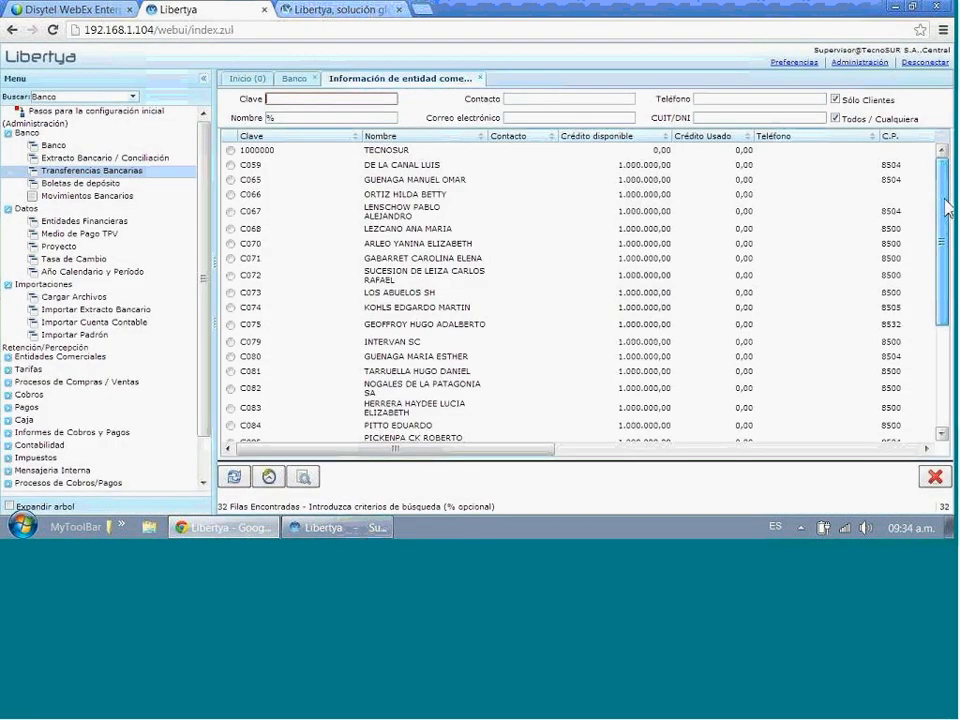
# Compare the web customer list with the desktop Información del artículo window, and close the web Información de entidad comercial and Banco windows
pyautogui.moveTo(945, 200); pyautogui.dragTo(948, 415)
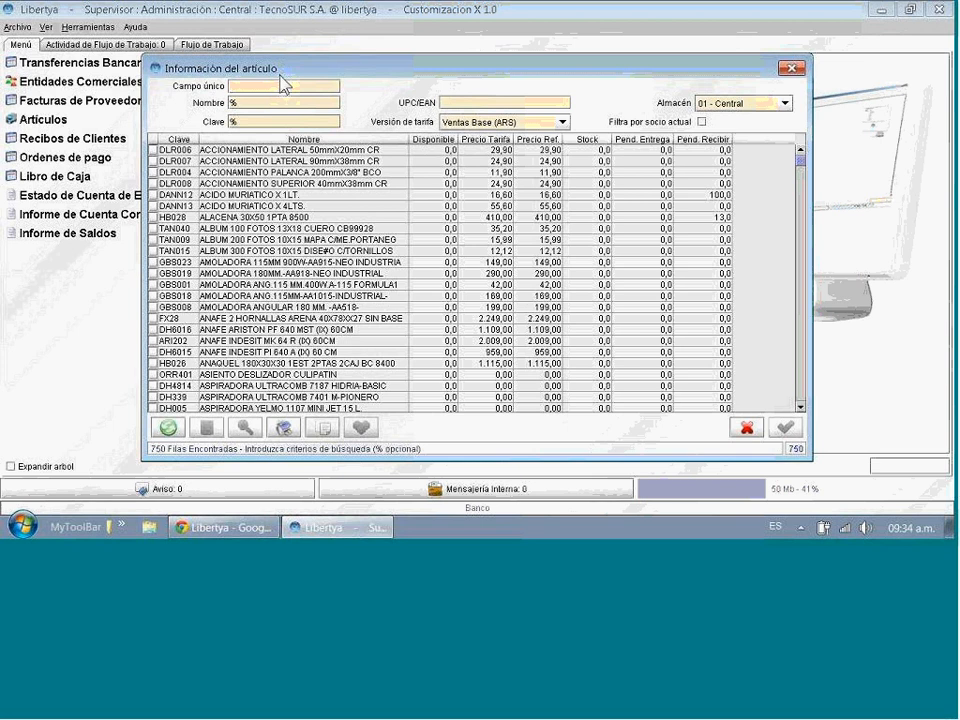
pyautogui.moveTo(281, 75); pyautogui.dragTo(396, 143)
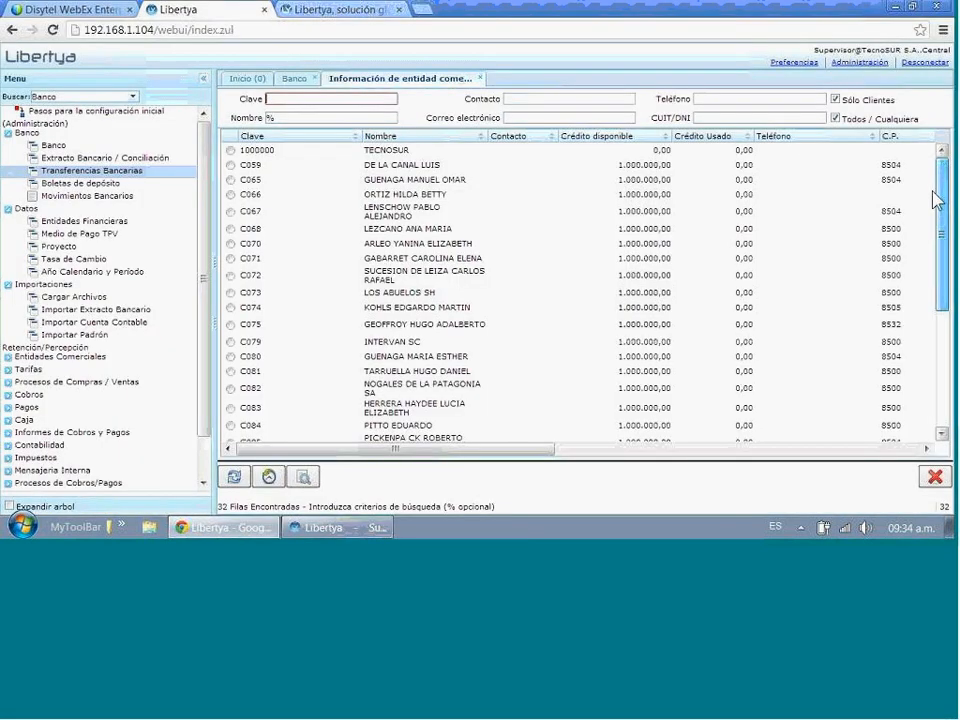
pyautogui.click(480, 78)
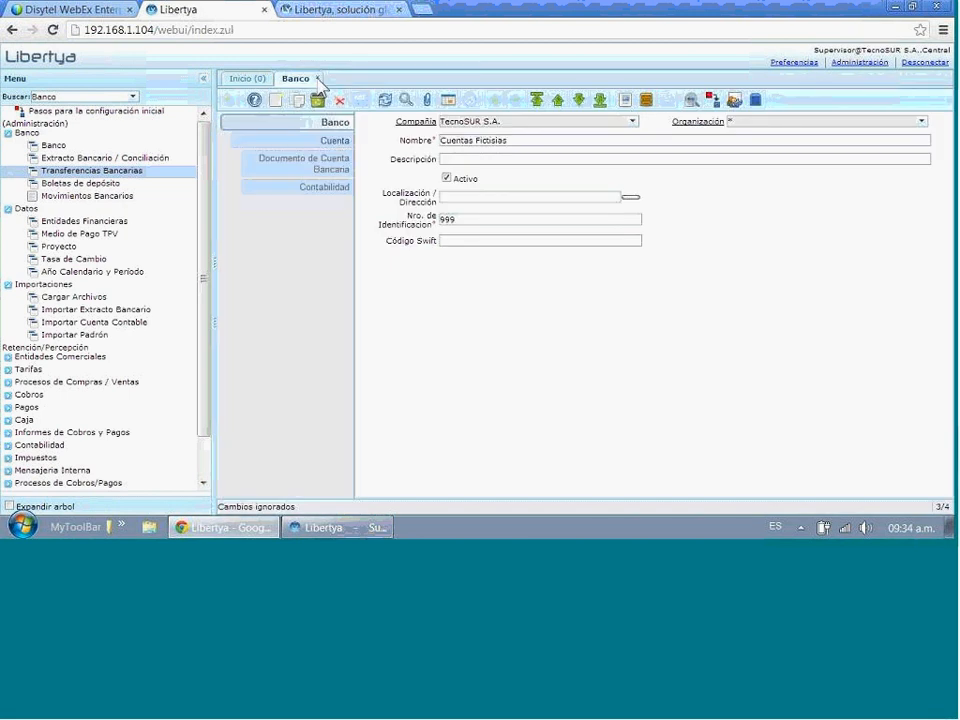
pyautogui.click(318, 79)
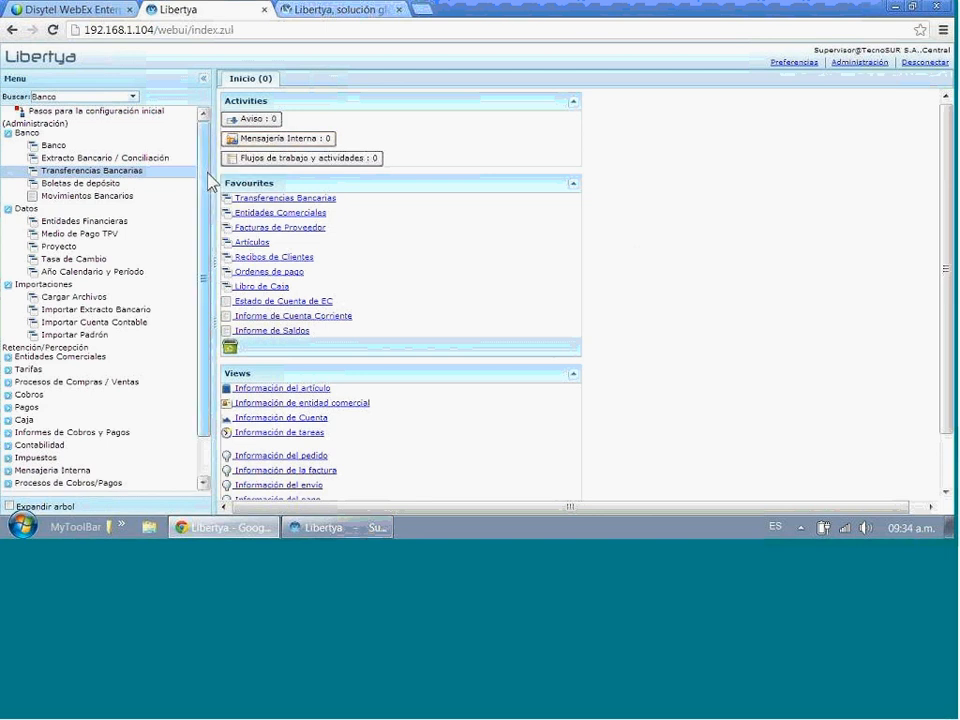
# Find and open the Artículos window, and create and save a new article with search key and name "ejemplo"
pyautogui.click(60, 96)
pyautogui.write('art')
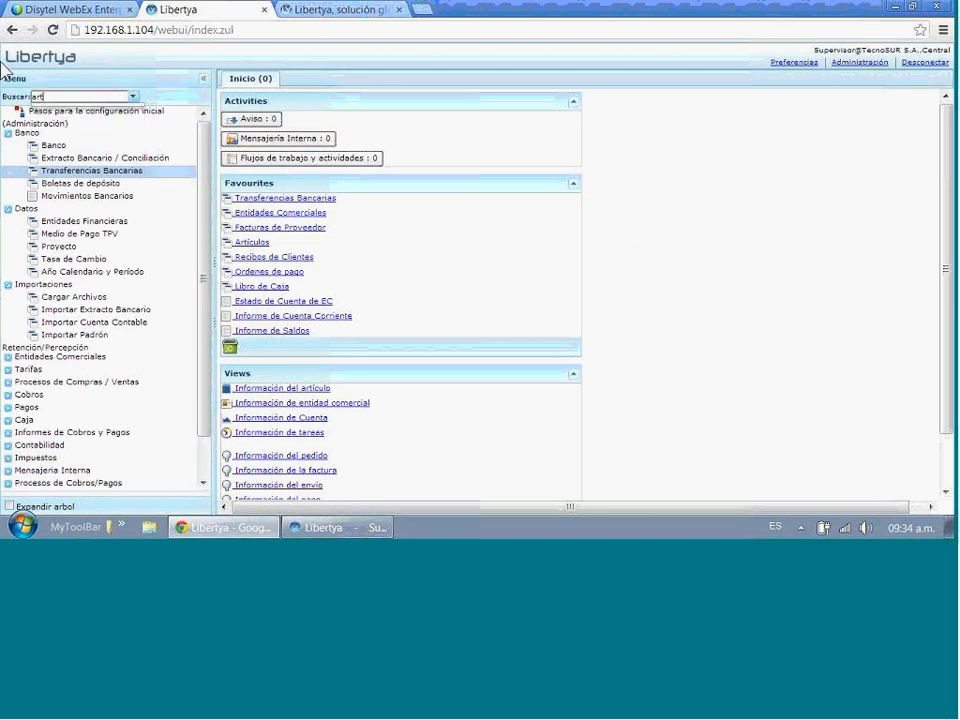
pyautogui.click(66, 117)
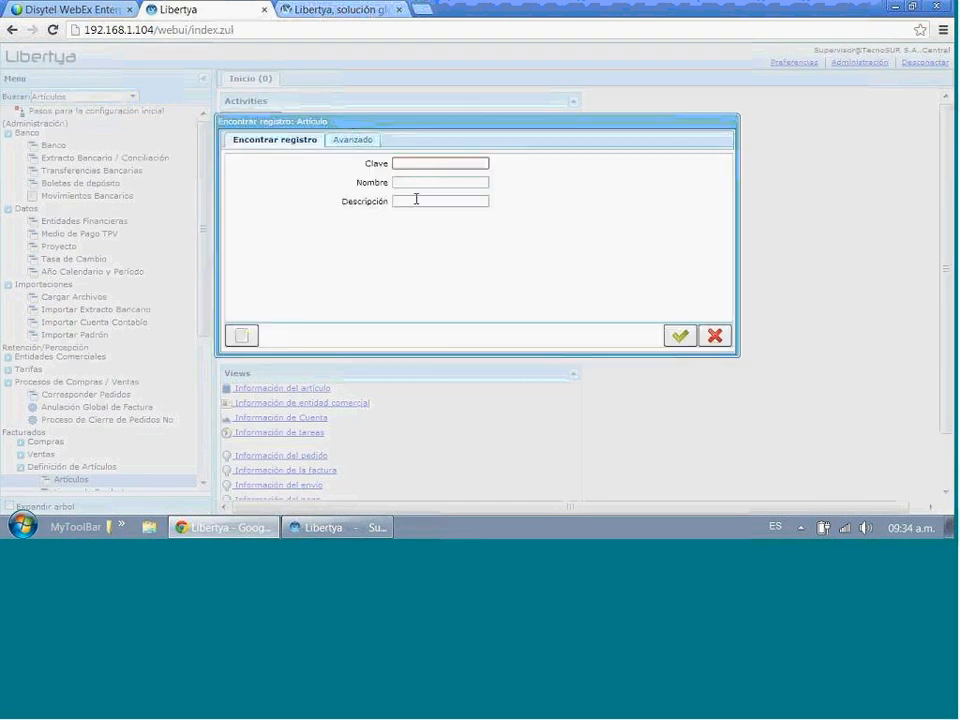
pyautogui.click(243, 338)
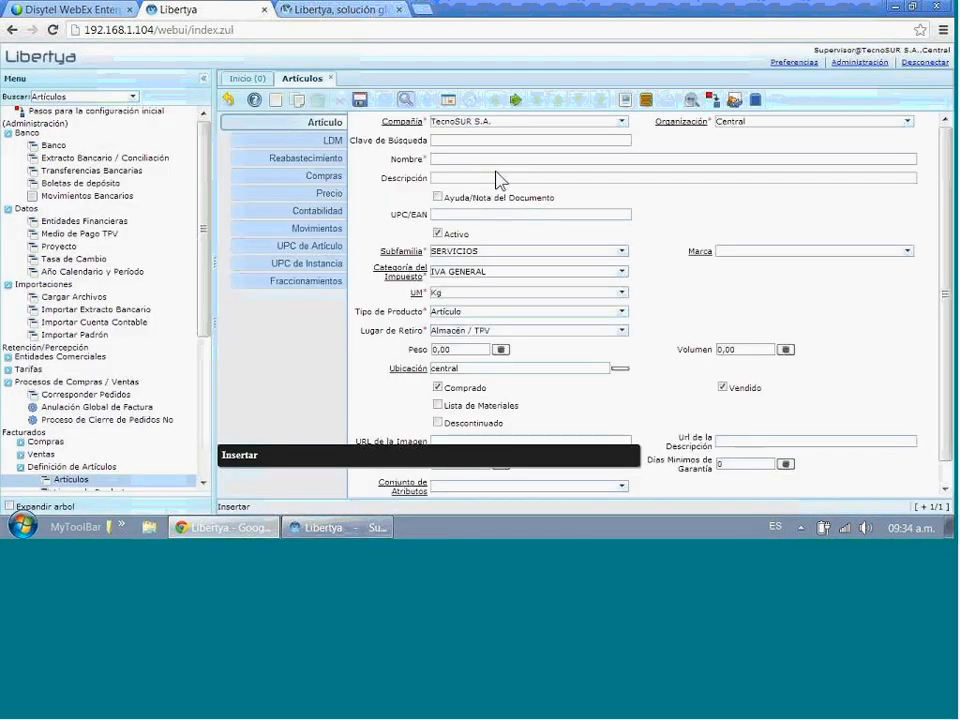
pyautogui.click(358, 103)
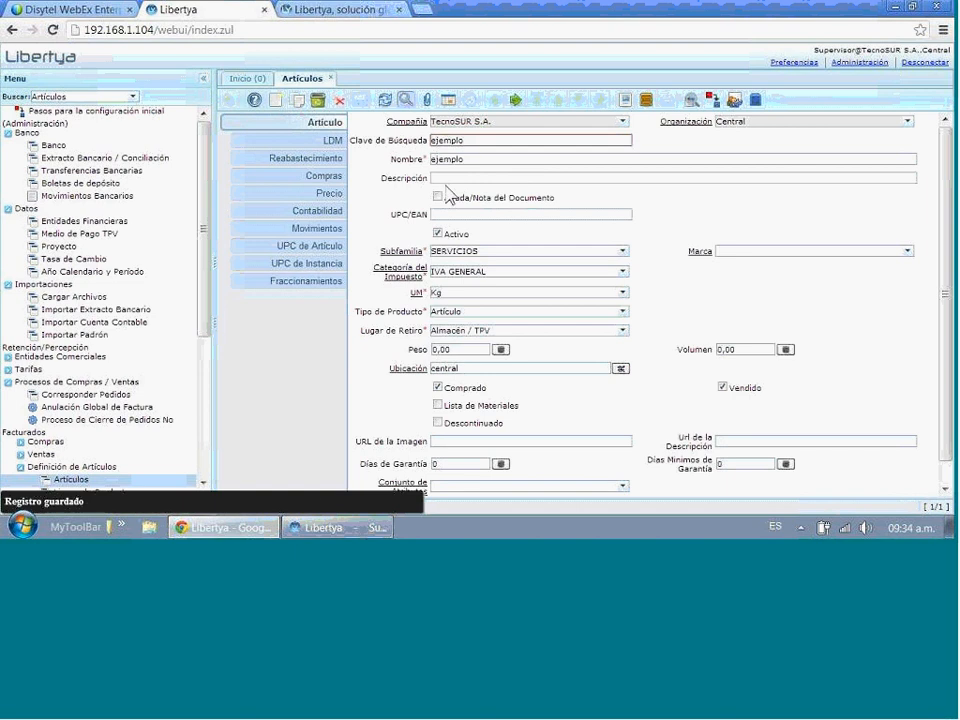
# Look up AUTOSAL S.A. as the Entidad Comercial in the Compras section of the ejemplo article
pyautogui.click(313, 183)
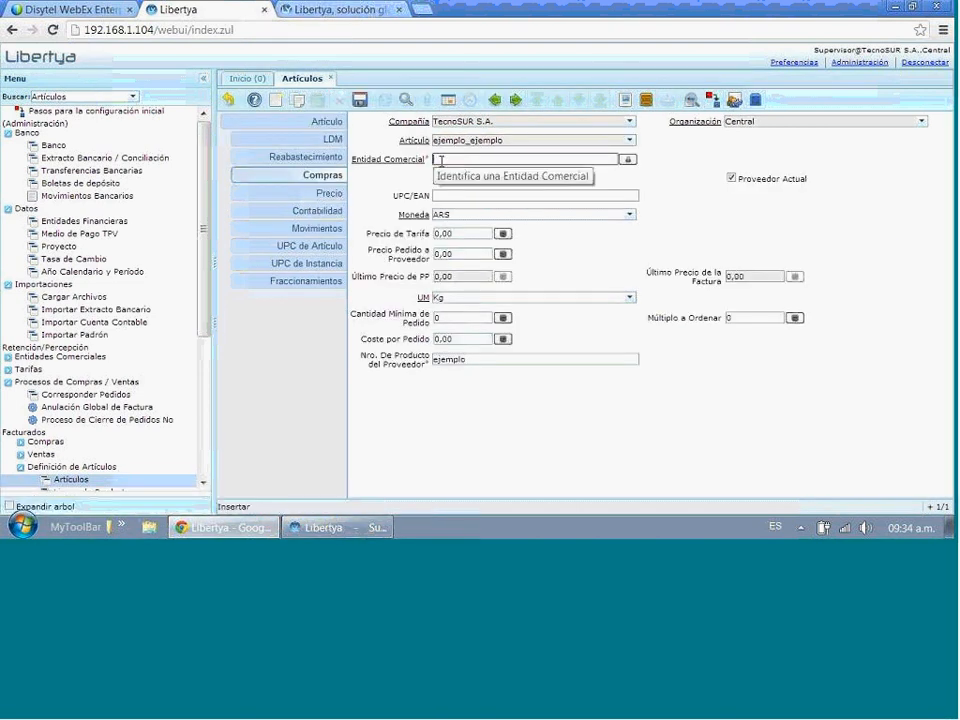
pyautogui.click(627, 161)
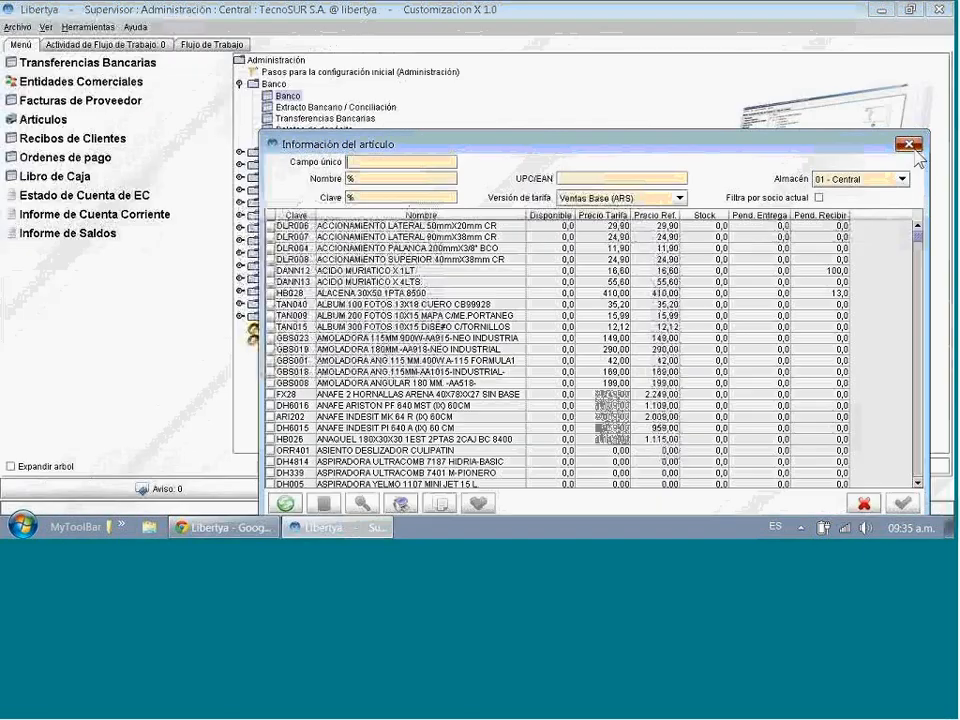
# Close the article information view in the desktop client, open Artículos there, and find the article with key %ejemplo%
pyautogui.click(912, 148)
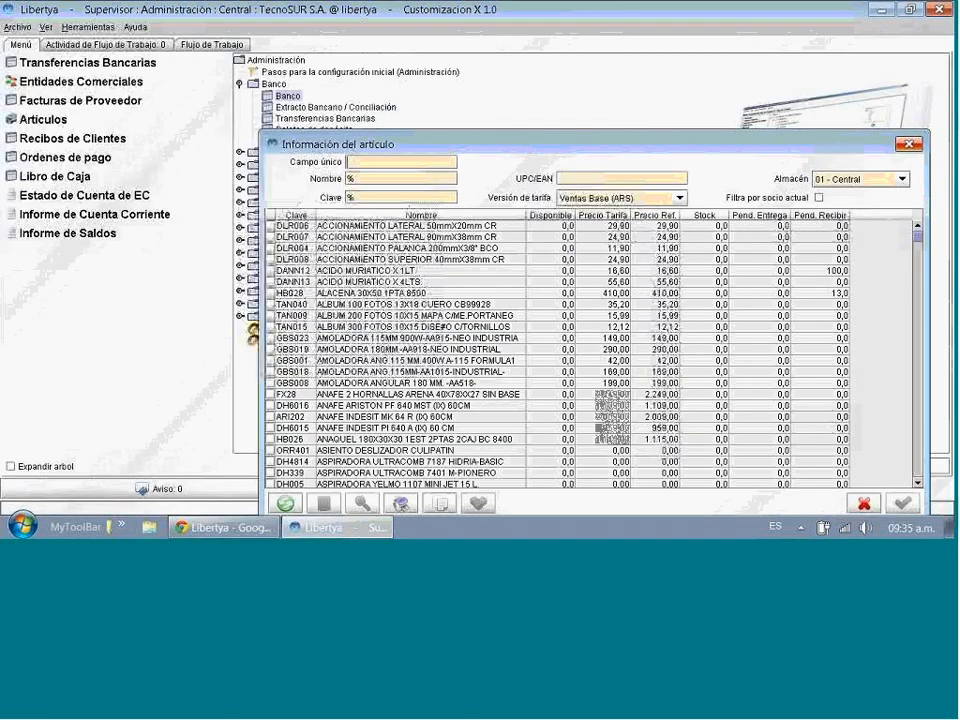
pyautogui.click(28, 122)
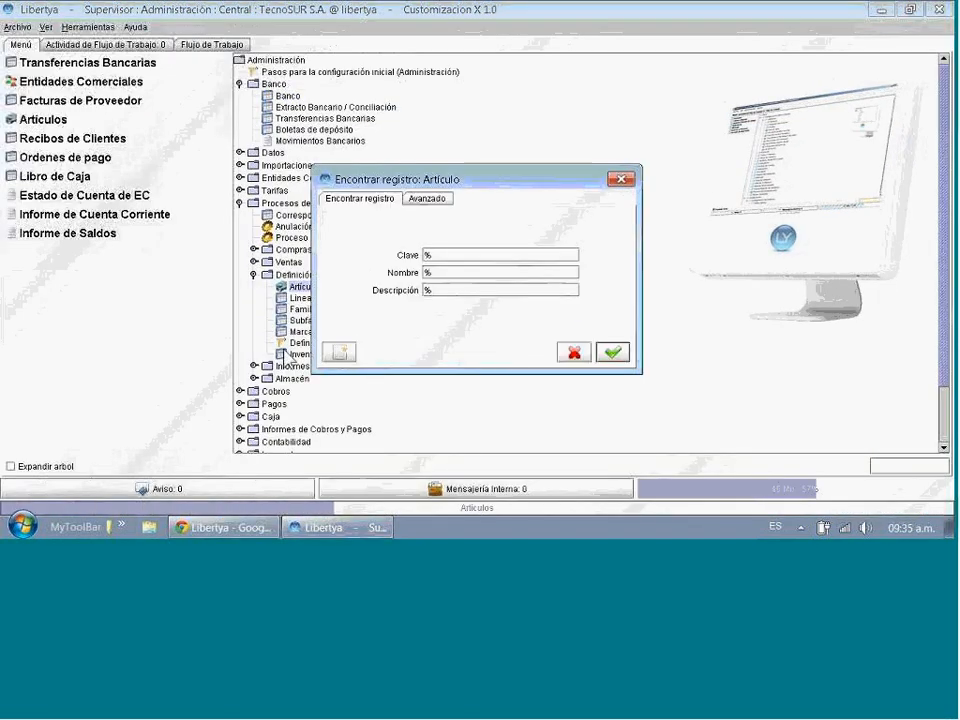
pyautogui.click(448, 254)
pyautogui.write('eje')
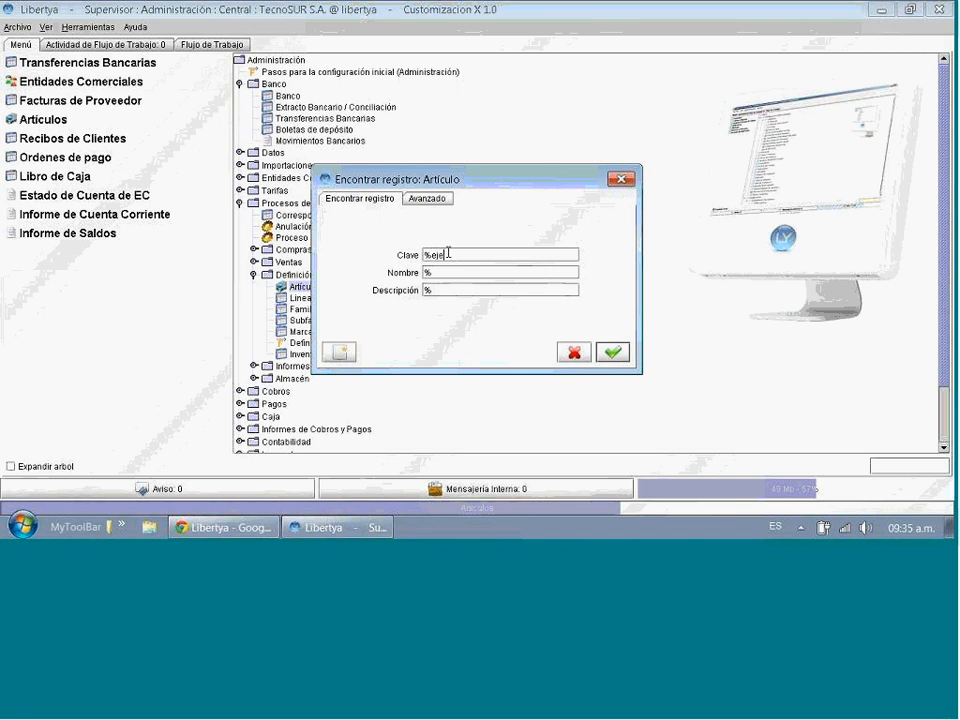
pyautogui.write('mplo%')
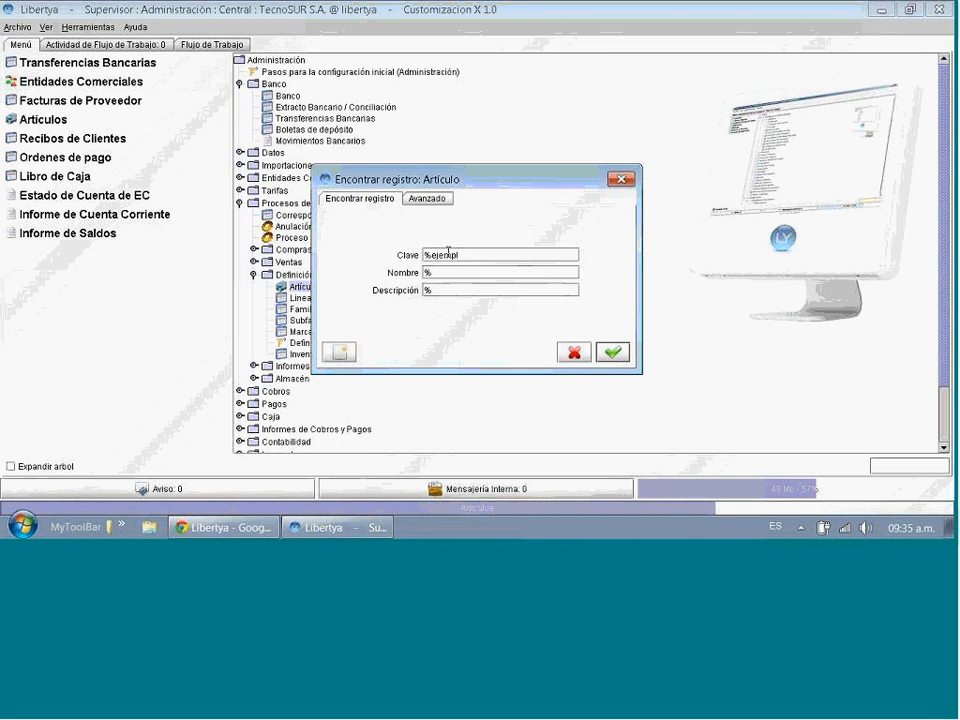
pyautogui.press('Return')
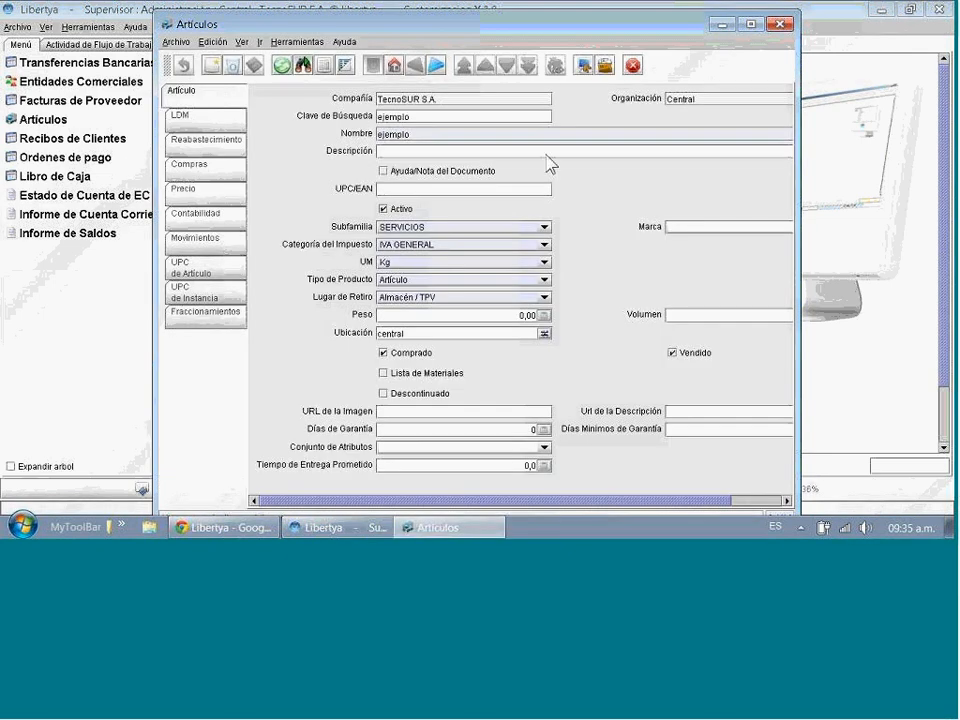
# Choose BALBICO S.A. as Entidad Comercial in the desktop article's Compras section, undo it, and return to the Artículo section
pyautogui.click(192, 166)
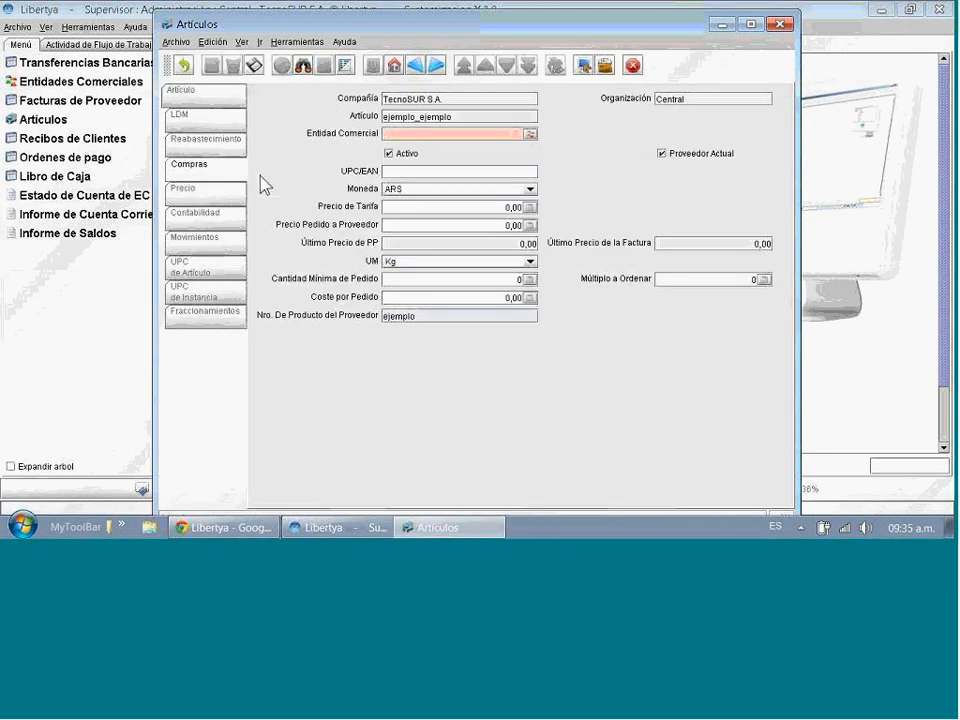
pyautogui.click(531, 133)
pyautogui.click(298, 231)
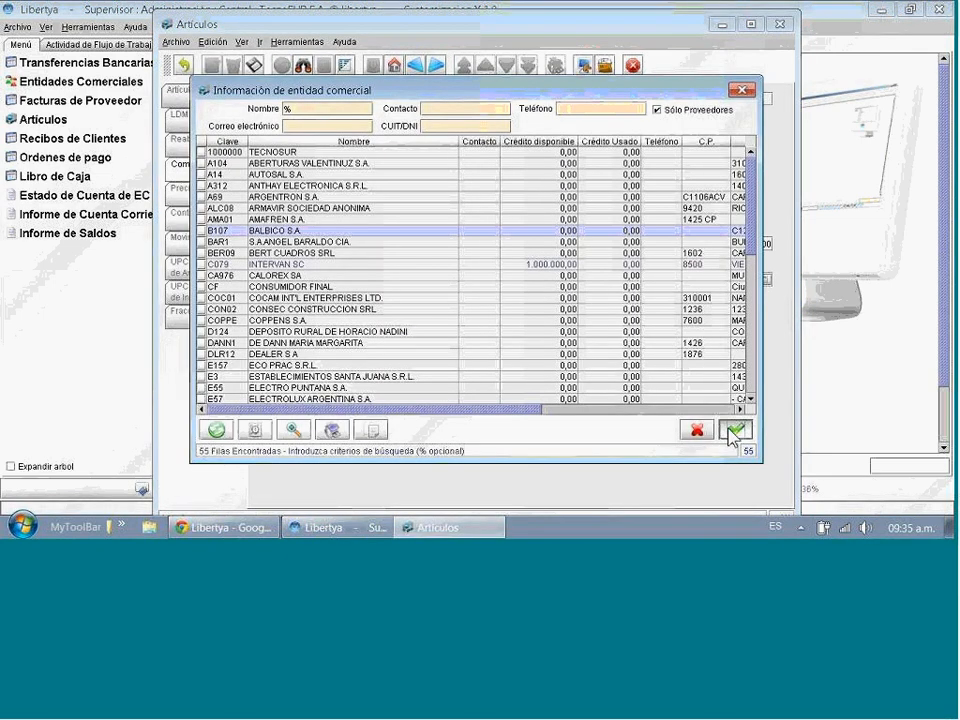
pyautogui.click(733, 430)
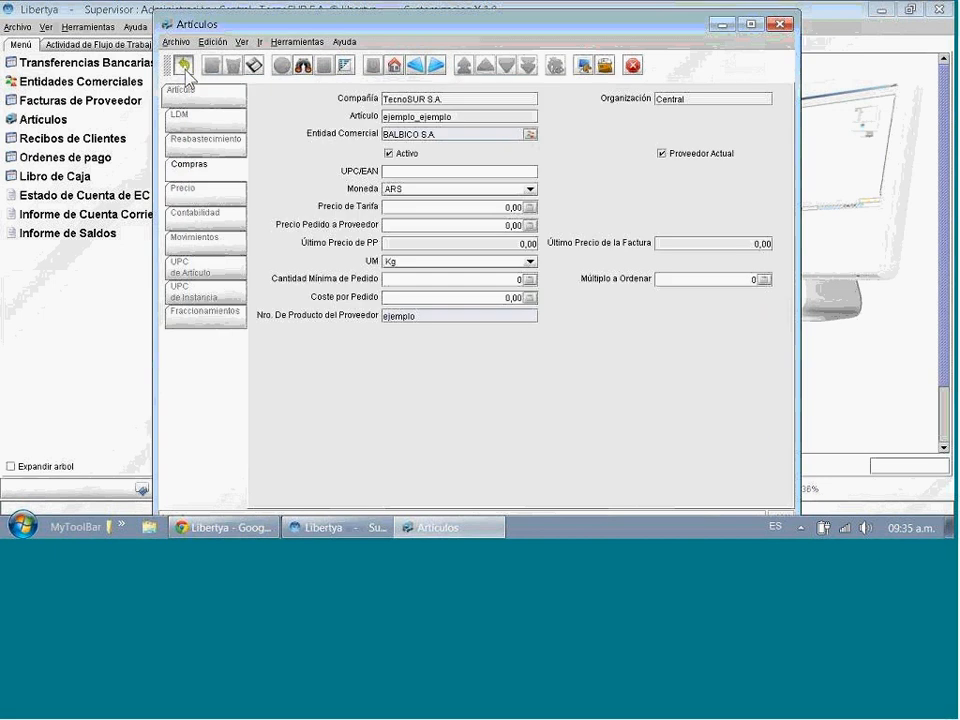
pyautogui.click(185, 70)
pyautogui.click(190, 98)
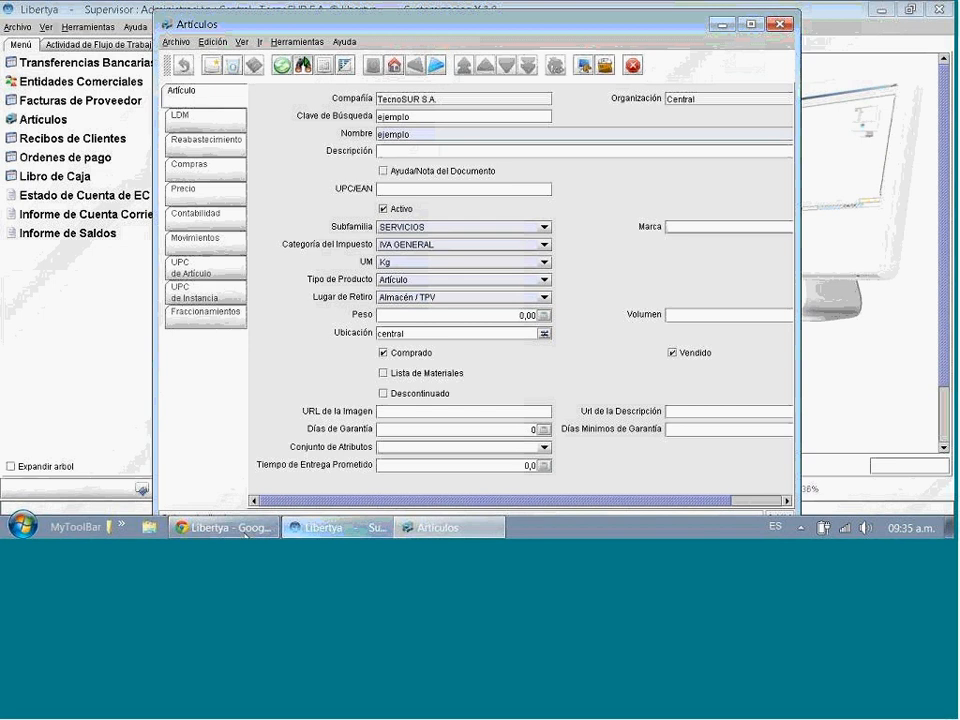
# Switch to the web version and close its Artículos window, discarding the unsaved Compras record
pyautogui.click(225, 527)
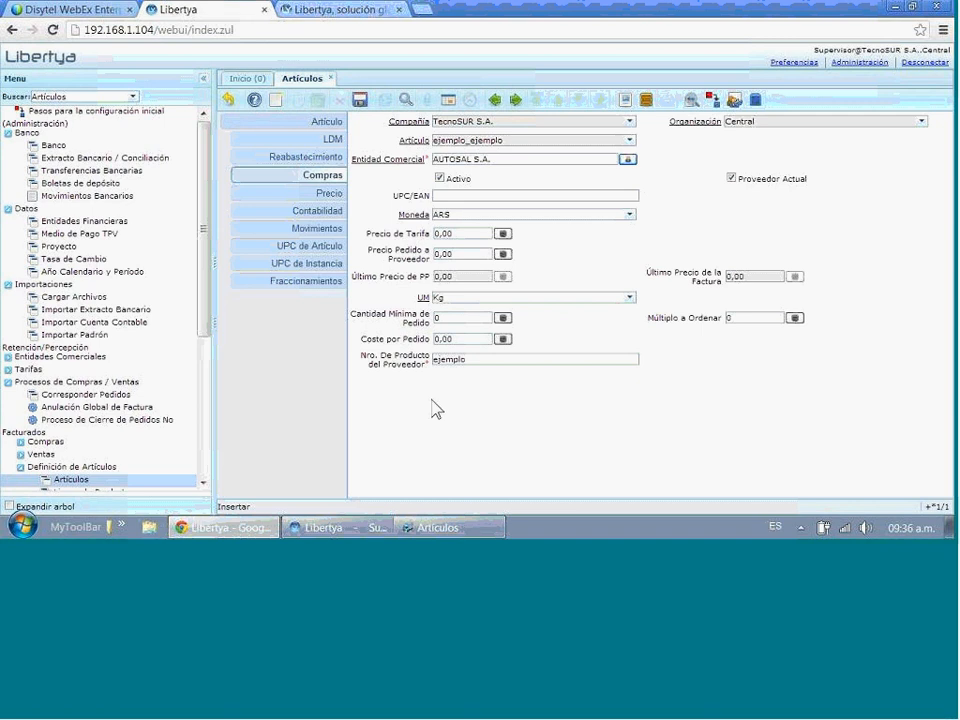
pyautogui.click(331, 77)
pyautogui.click(578, 321)
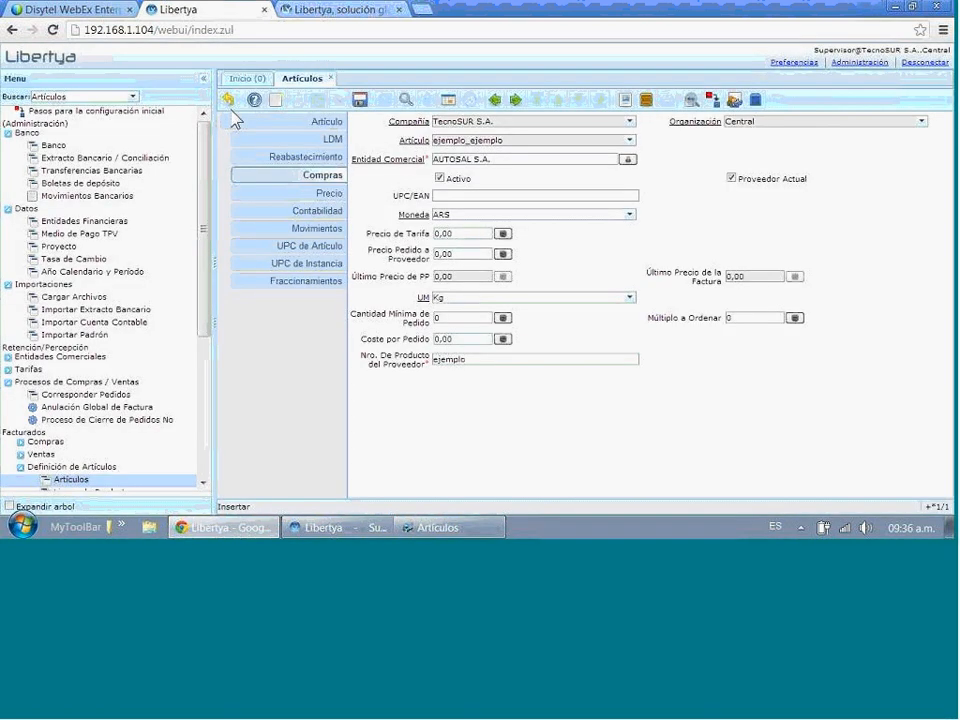
pyautogui.click(331, 78)
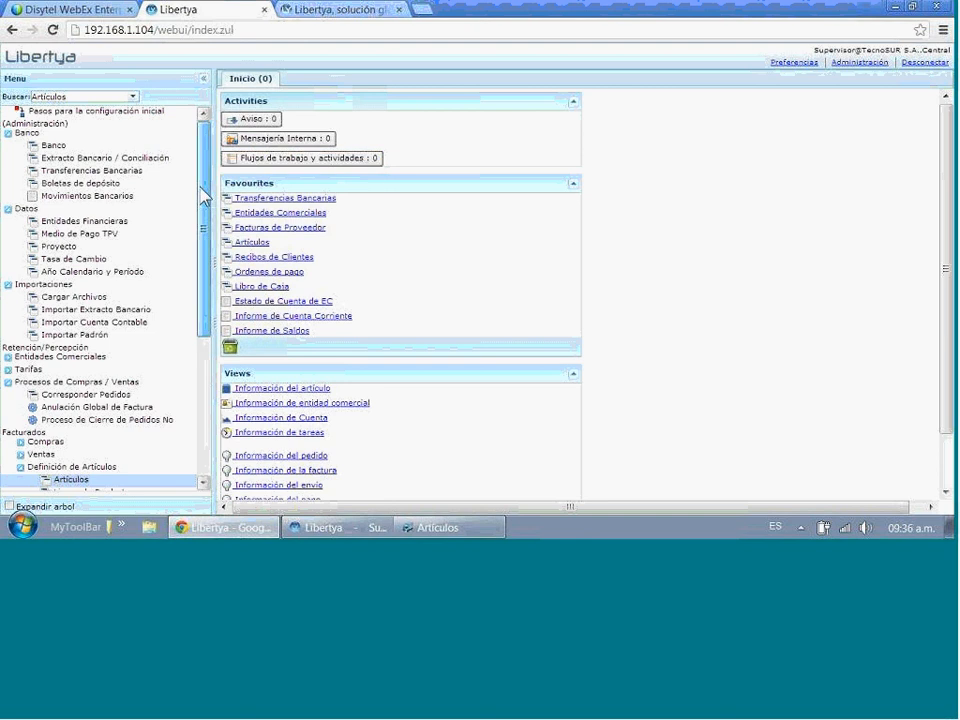
# Collapse the Definición de Artículos group and find and open the IVA Ventas General report
pyautogui.click(20, 466)
pyautogui.moveTo(76, 97); pyautogui.dragTo(5, 98)
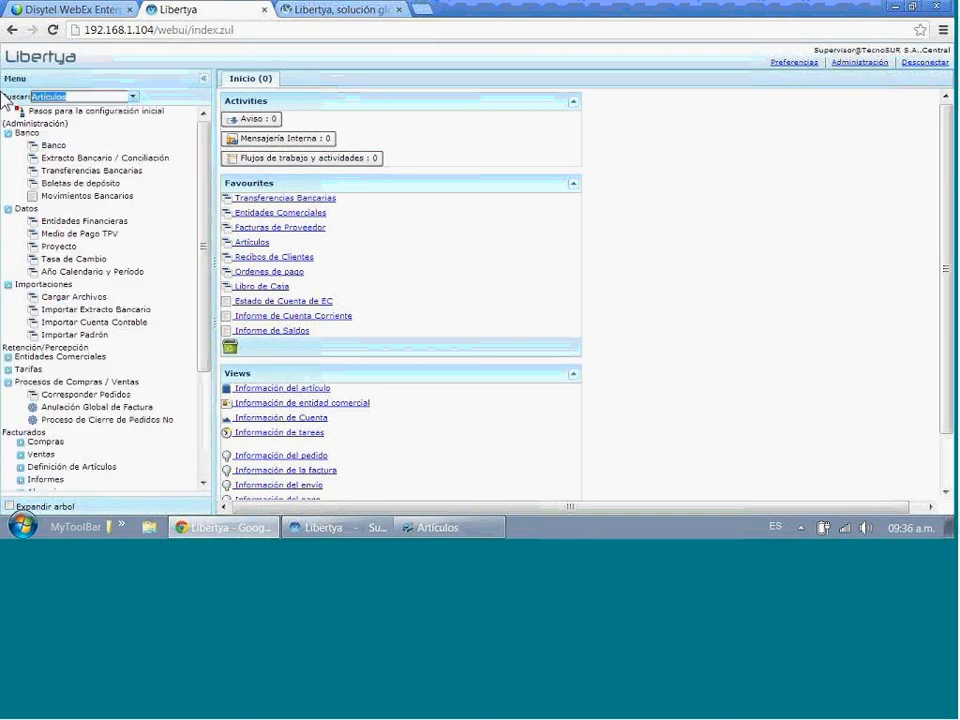
pyautogui.write('iva ventas General')
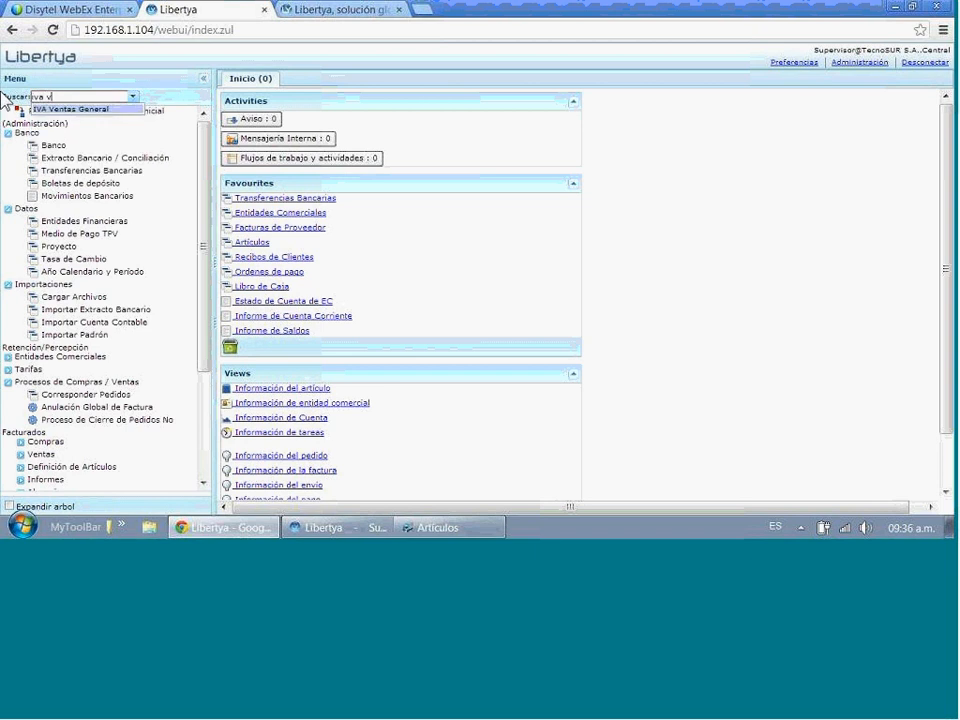
pyautogui.click(62, 109)
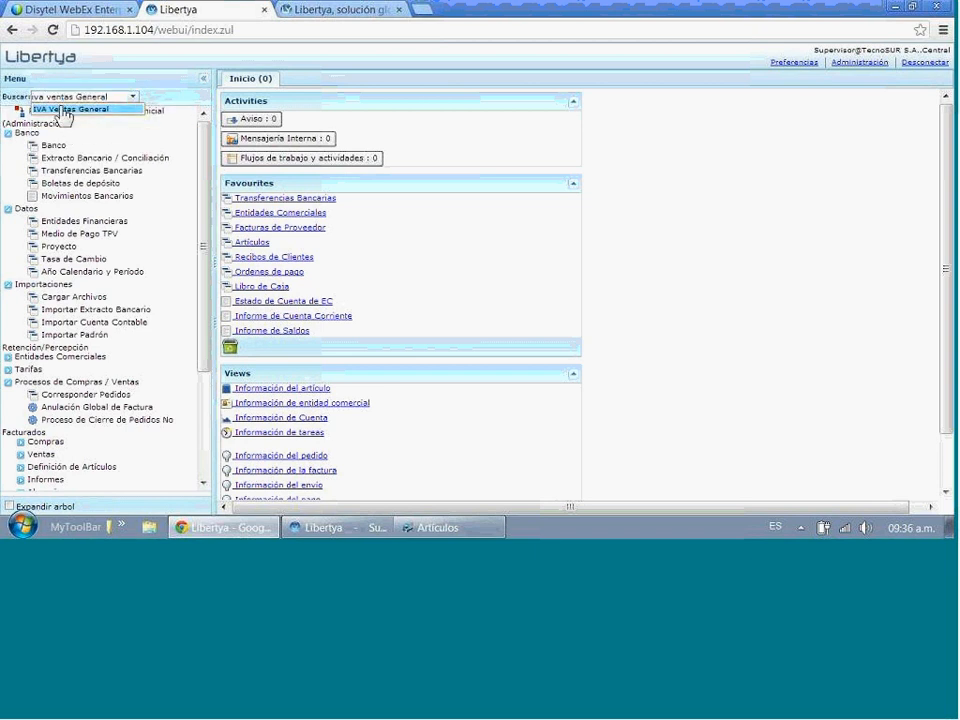
pyautogui.click(62, 109)
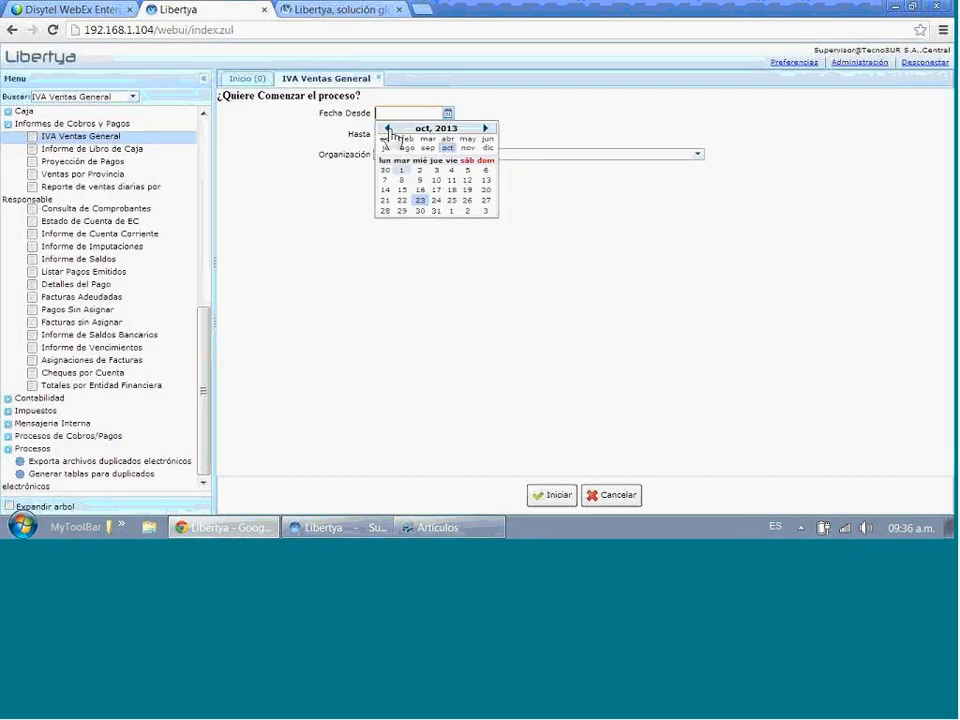
# Run IVA Ventas General for organization Central from 04.10.2012 to 17.10.2013 and examine the report and its PDF saving option
pyautogui.doubleClick(388, 129)
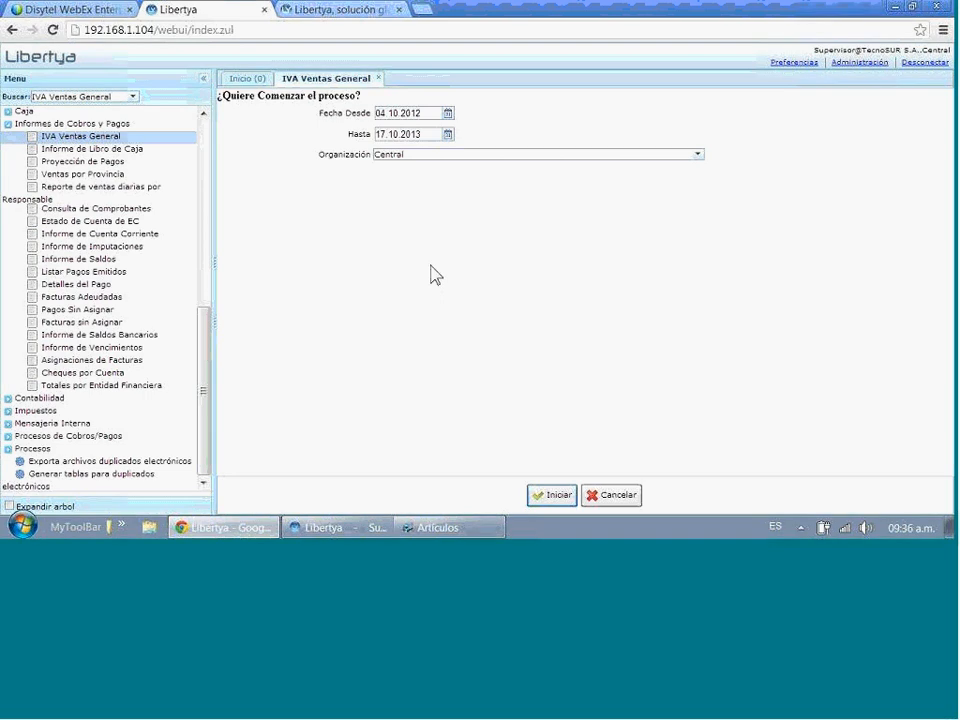
pyautogui.click(832, 479)
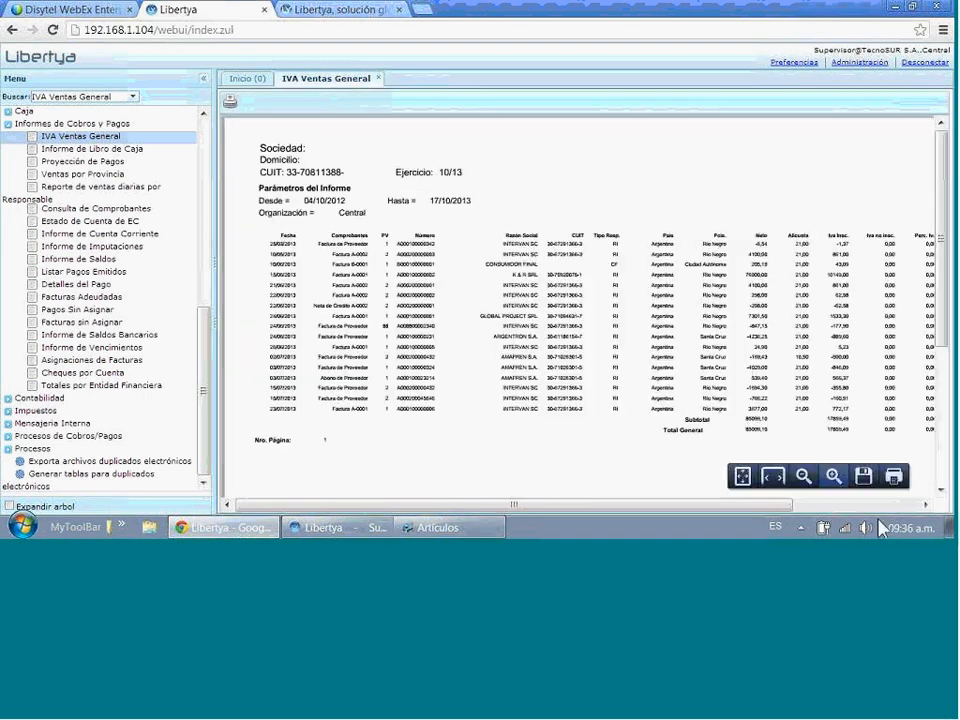
pyautogui.moveTo(694, 505); pyautogui.dragTo(888, 488)
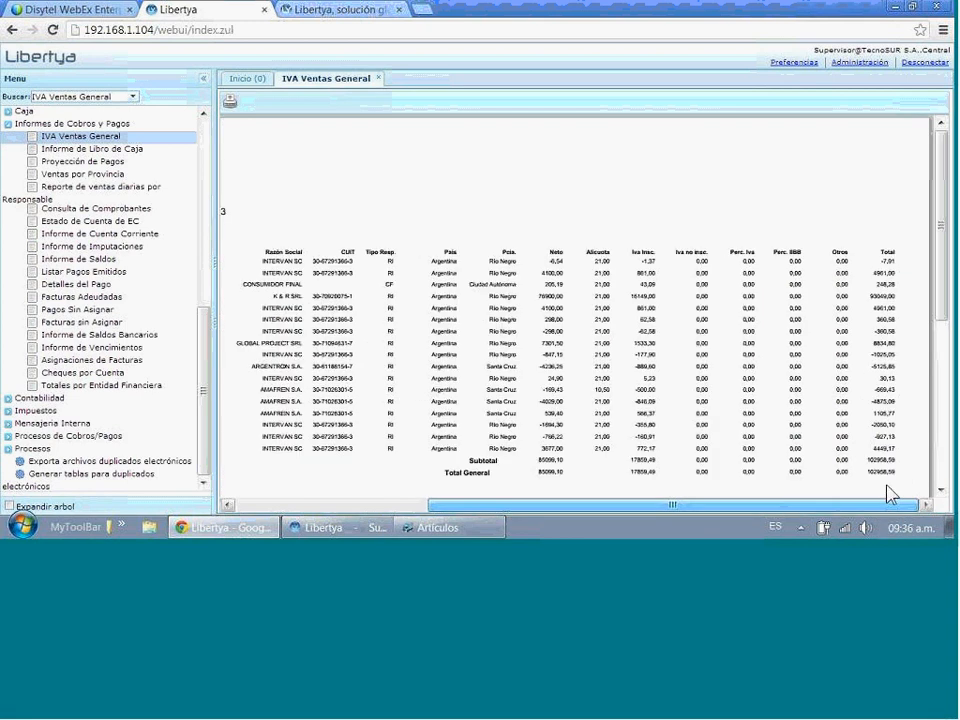
pyautogui.moveTo(887, 486); pyautogui.dragTo(694, 490)
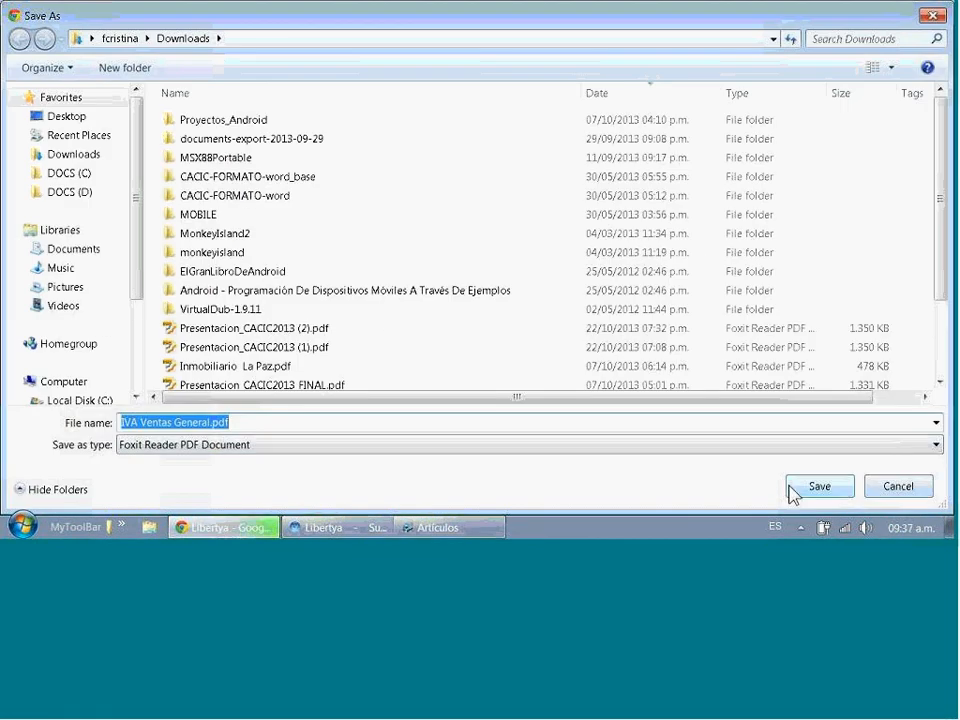
pyautogui.click(795, 493)
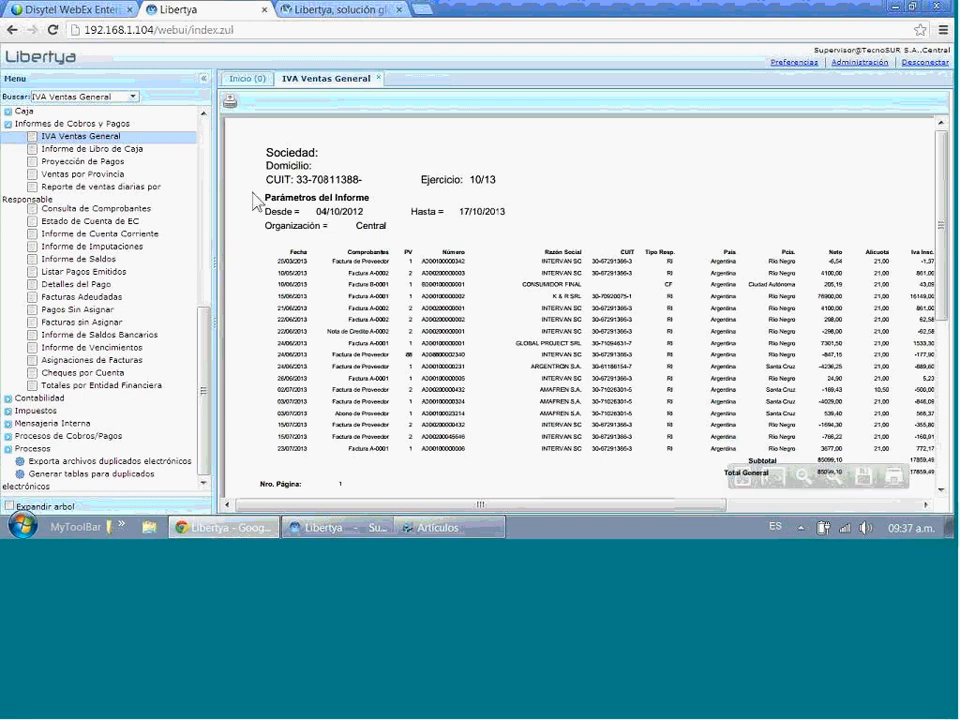
# Run the Informe de Libro de Caja report for Caja Central 24.06.2013
pyautogui.click(113, 94)
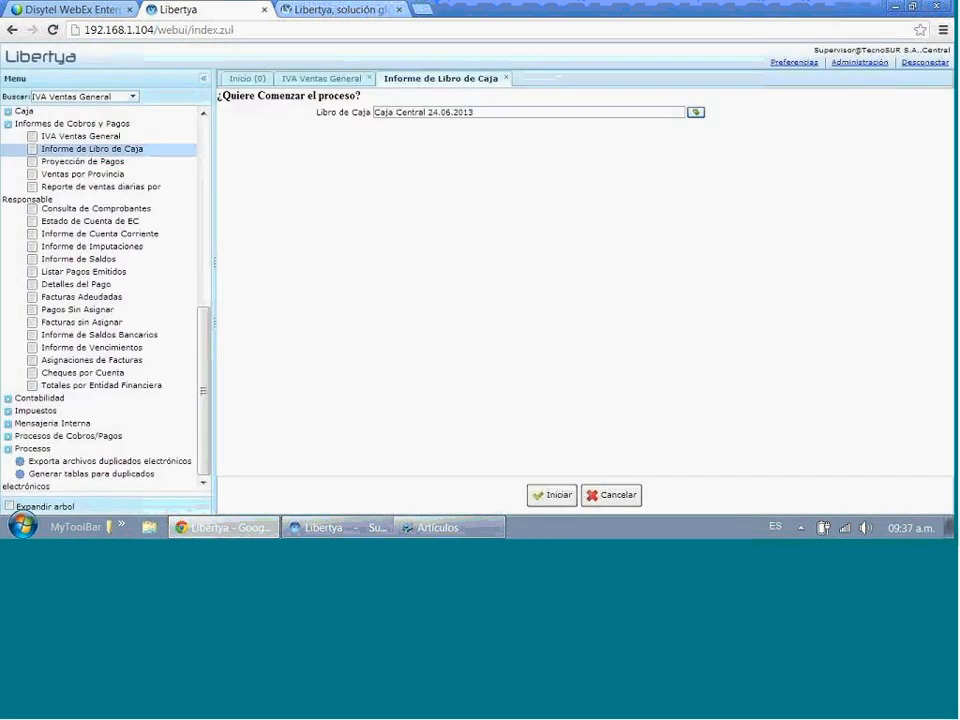
pyautogui.click(560, 497)
pyautogui.click(559, 496)
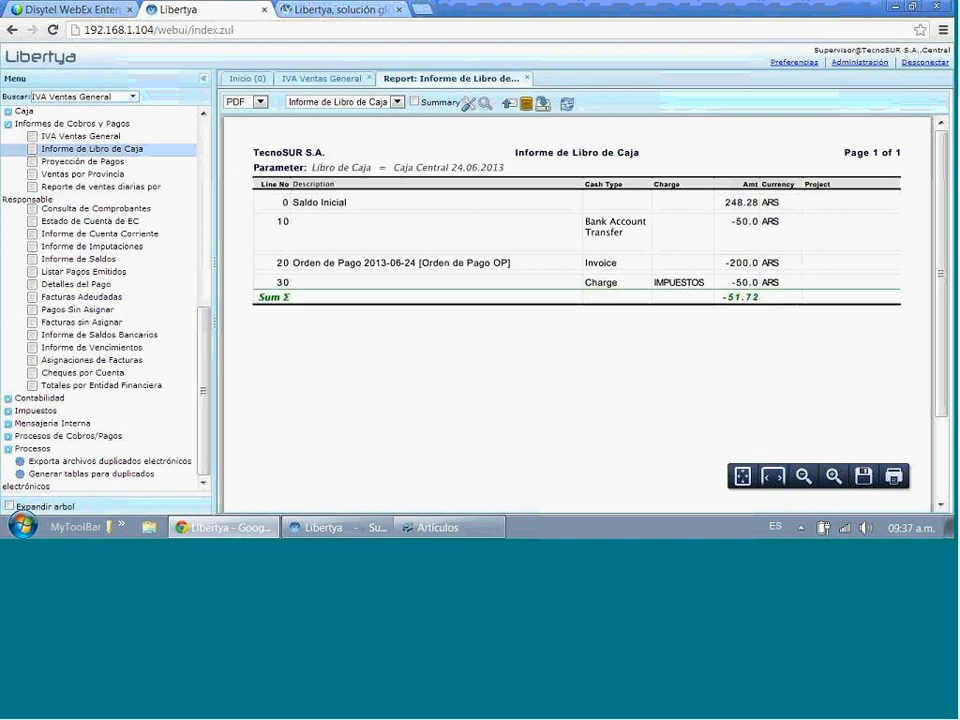
# Set the cash book report's output format to HTML and to Excel, and return to the Inicio page
pyautogui.click(259, 104)
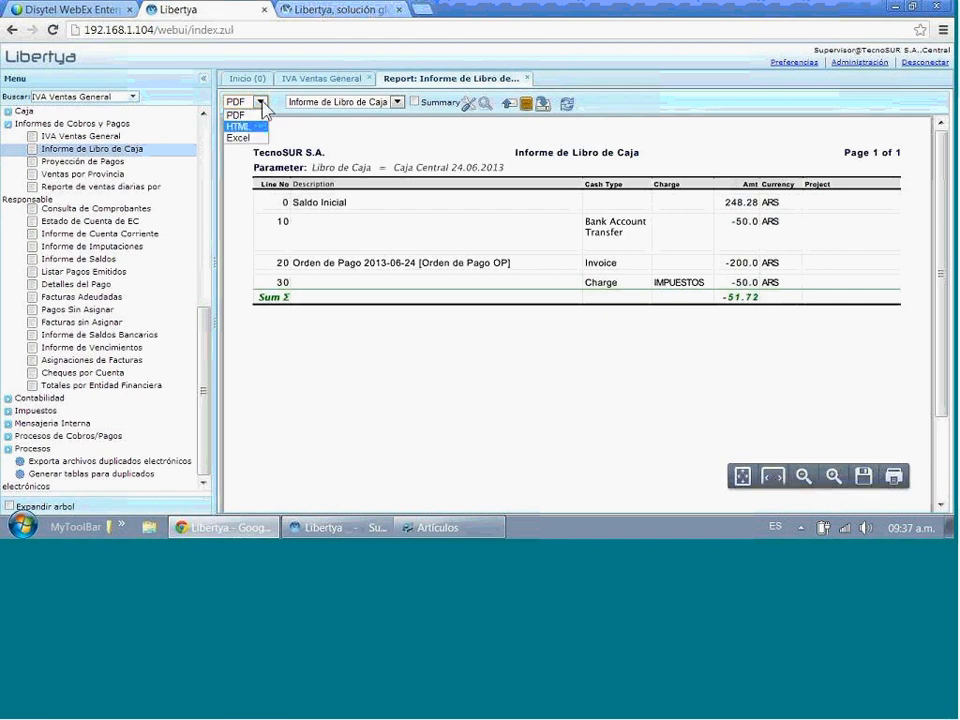
pyautogui.click(257, 126)
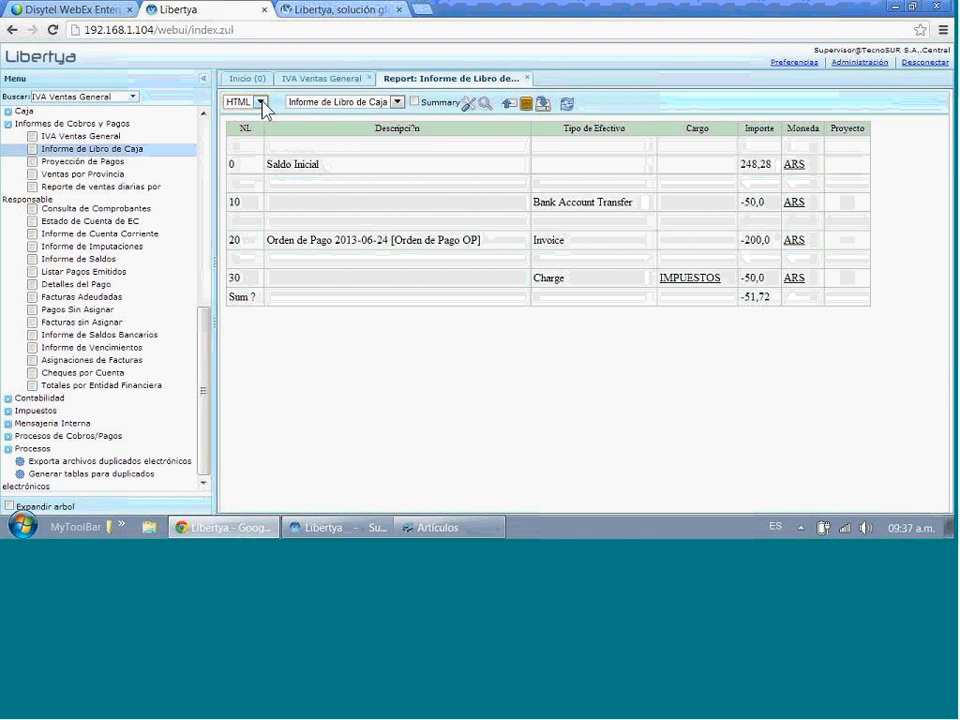
pyautogui.click(262, 102)
pyautogui.click(257, 138)
pyautogui.click(247, 80)
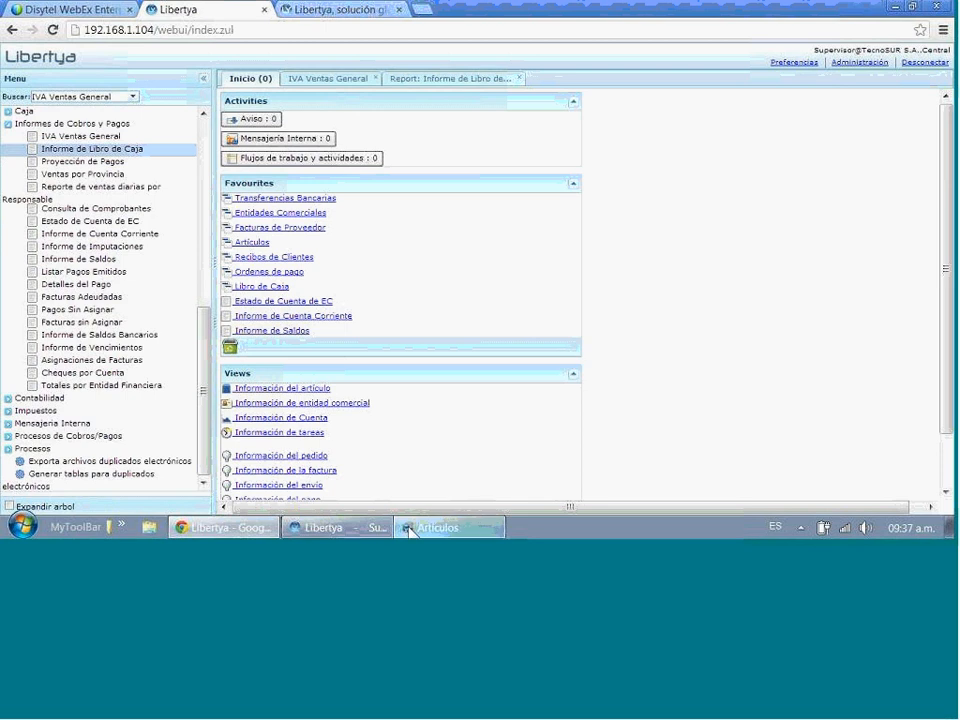
# Switch to the desktop client and close its Artículos window
pyautogui.moveTo(370, 527)
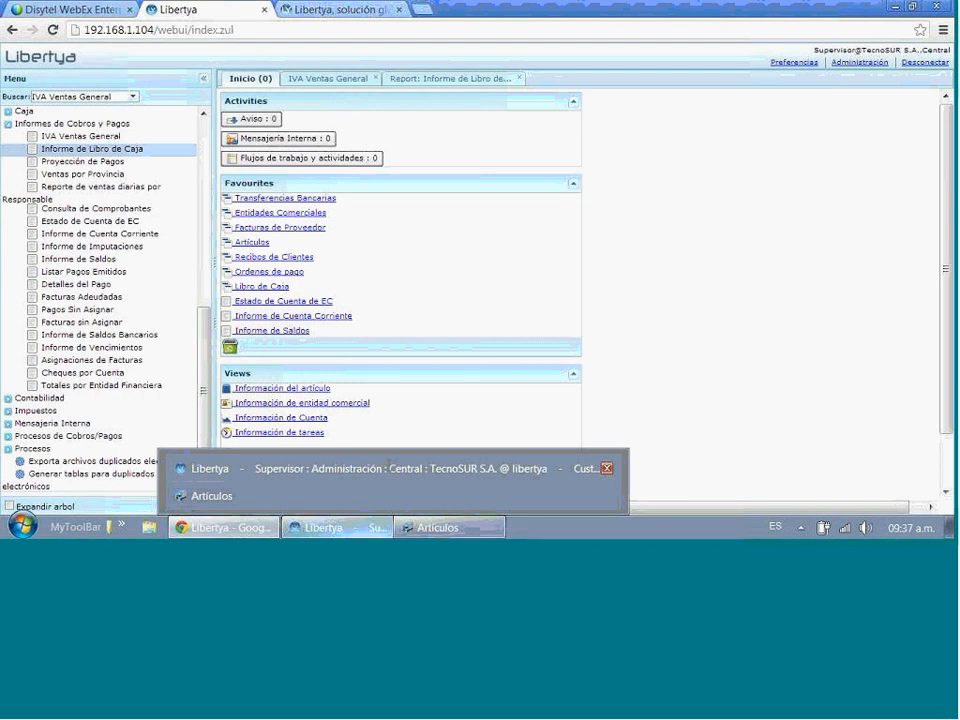
pyautogui.click(386, 495)
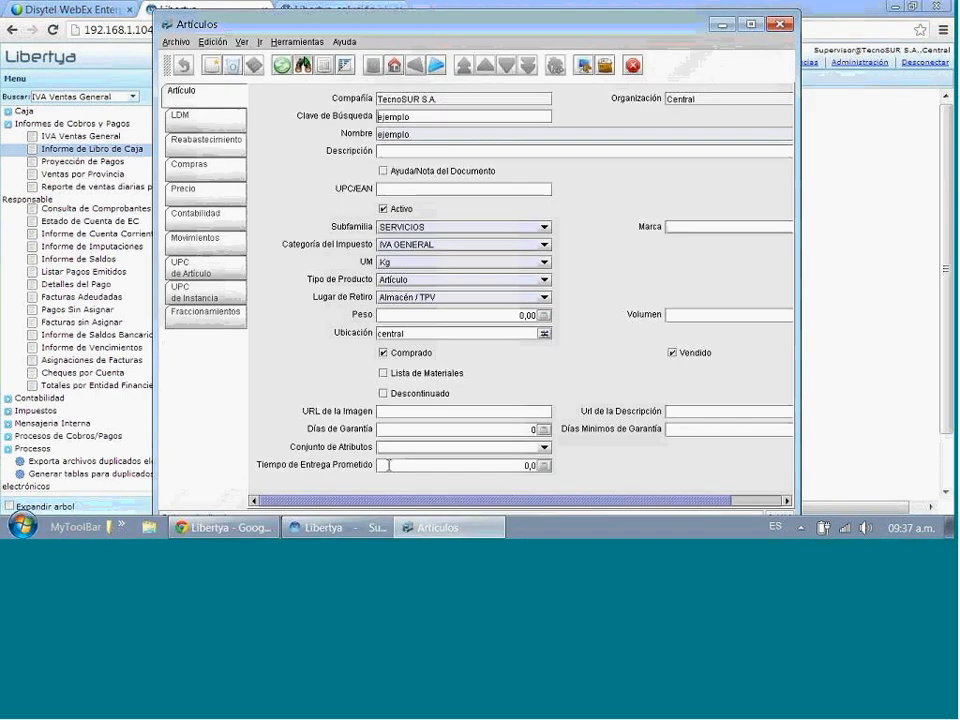
pyautogui.click(781, 23)
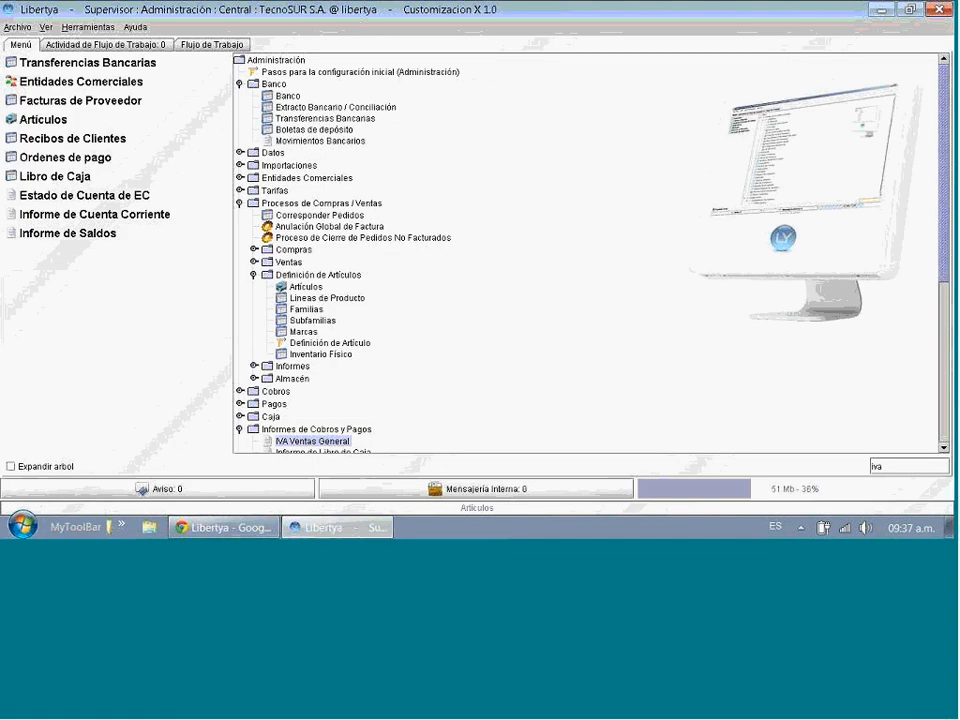
# Run IVA Ventas General in the desktop client for organization Central from 01.09.2012 to 25.10.2013
pyautogui.click(552, 255)
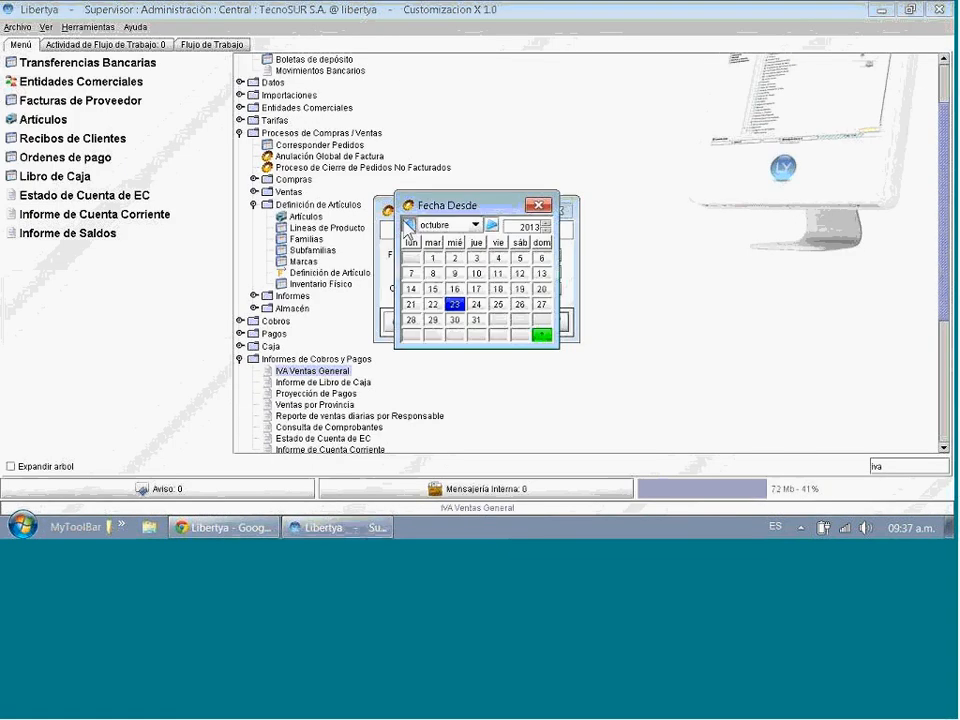
pyautogui.click(407, 226)
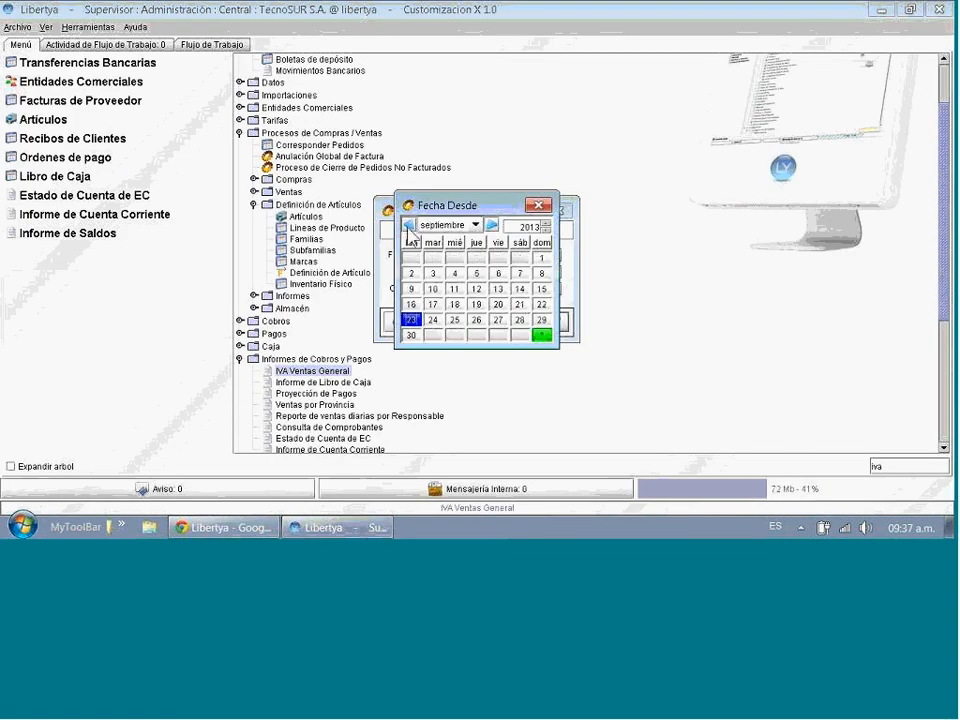
pyautogui.click(546, 230)
pyautogui.click(519, 258)
pyautogui.click(552, 271)
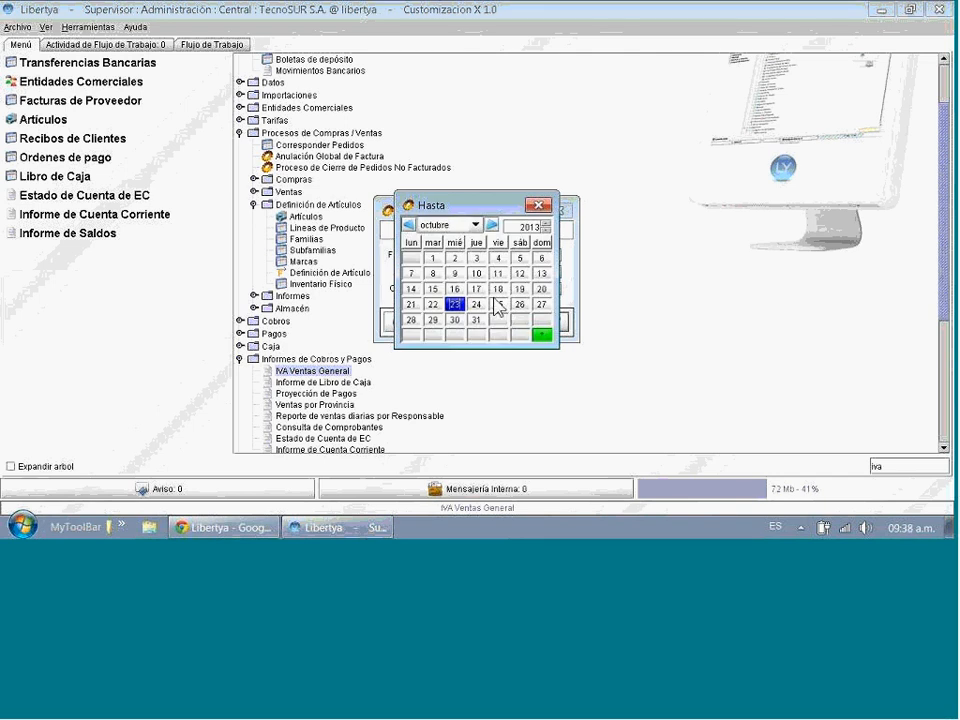
pyautogui.click(498, 304)
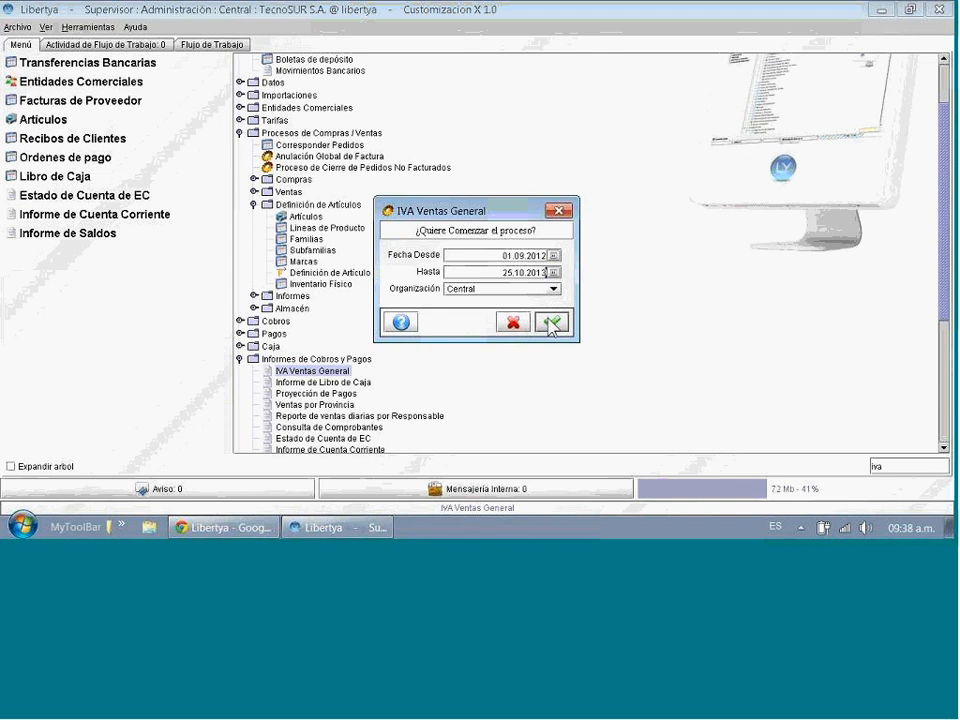
pyautogui.click(551, 322)
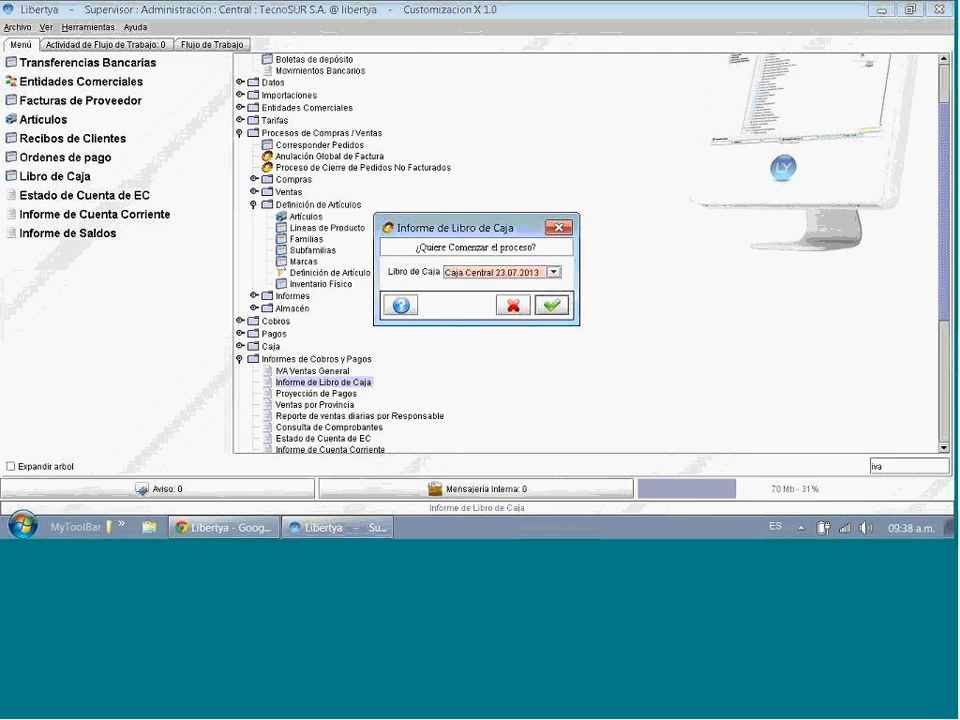
# Run the desktop Informe de Libro de Caja for Caja Central 23.07.2013 and close the report window
pyautogui.click(551, 306)
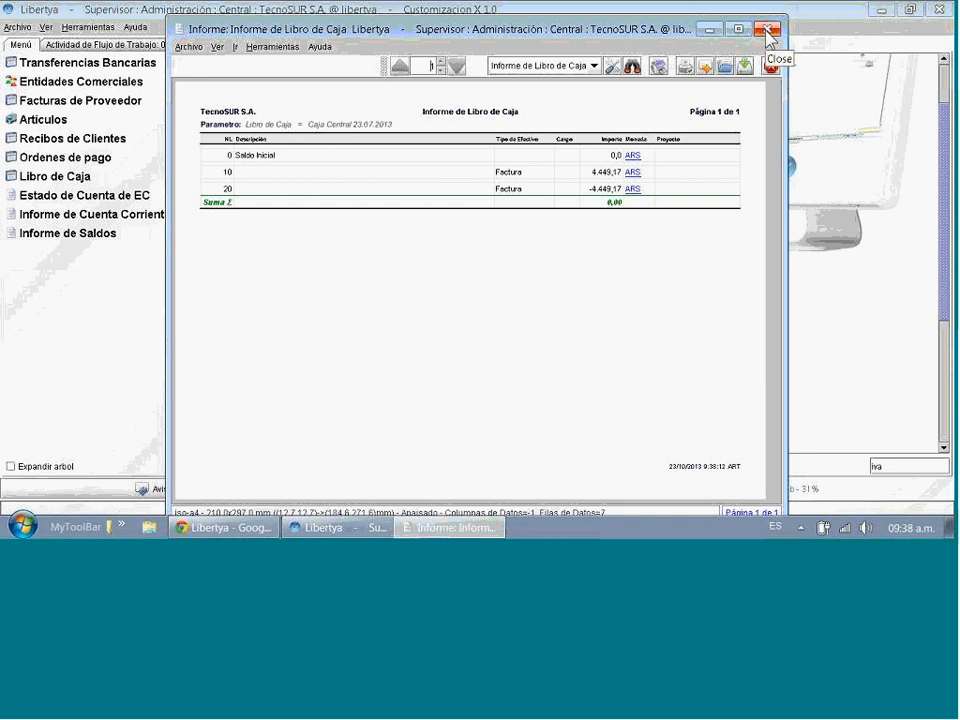
pyautogui.click(767, 32)
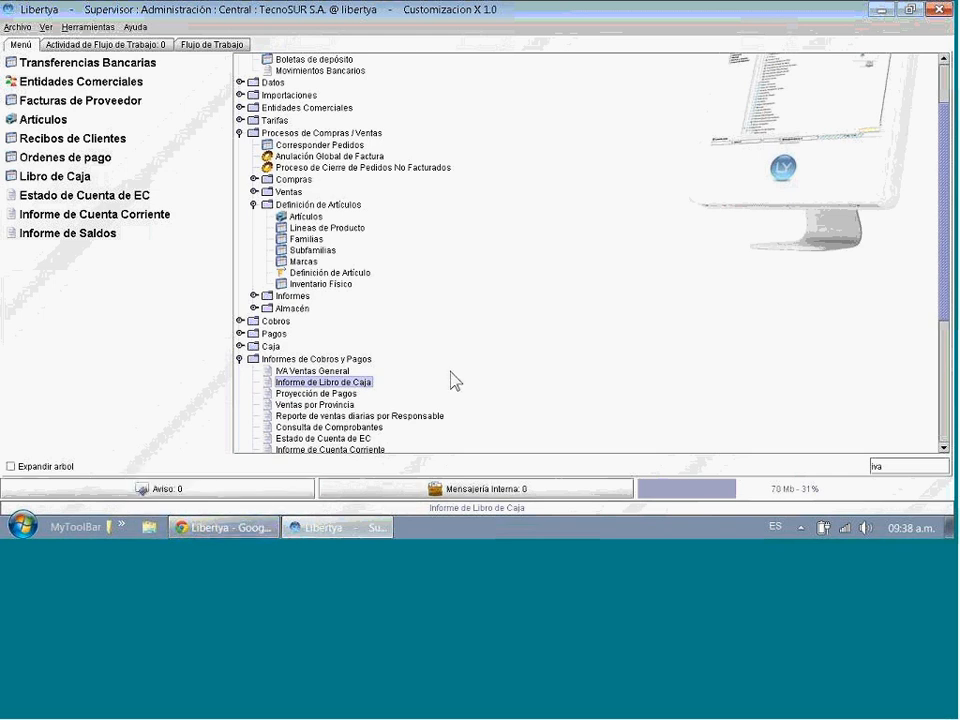
pyautogui.scroll(-2, 452, 381)
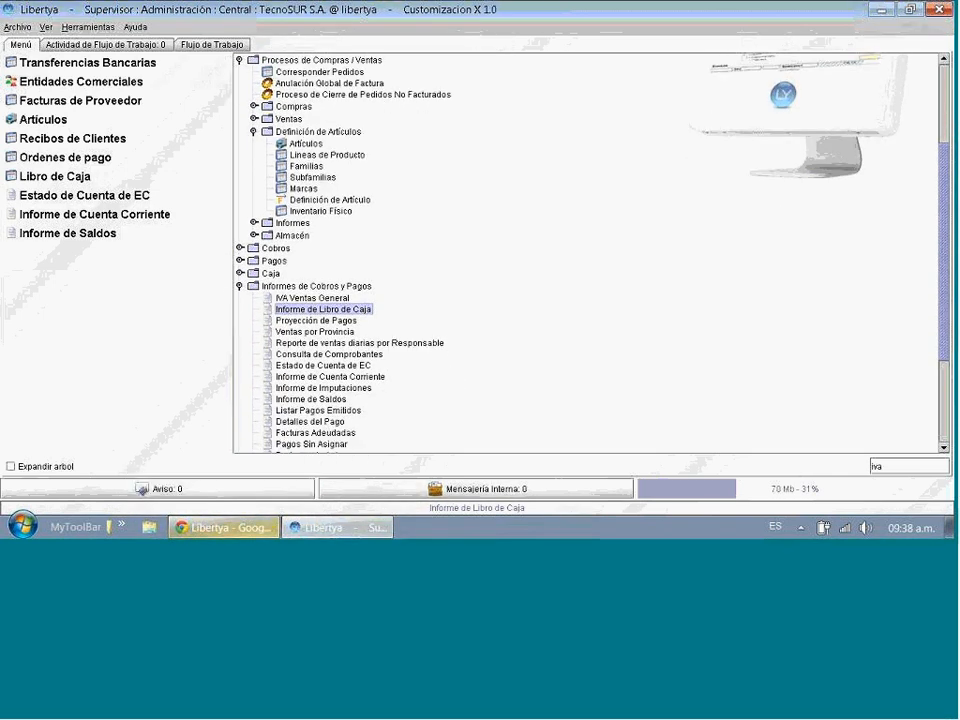
# Switch to the web version, expand the Procesos group, and open Procesar Documentos
pyautogui.click(249, 532)
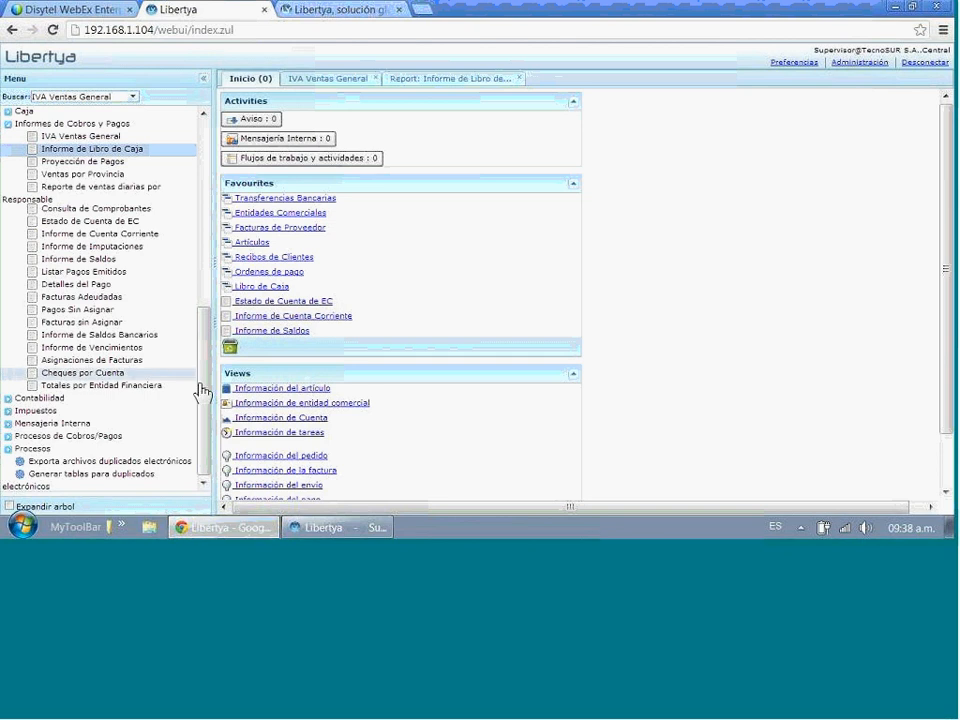
pyautogui.click(9, 449)
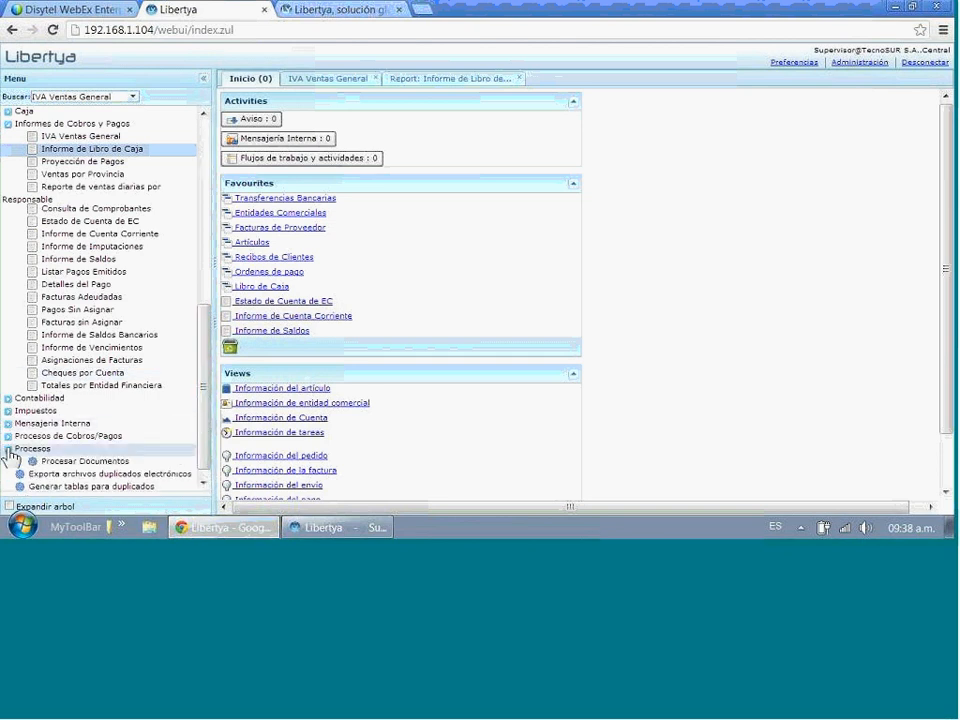
pyautogui.click(55, 452)
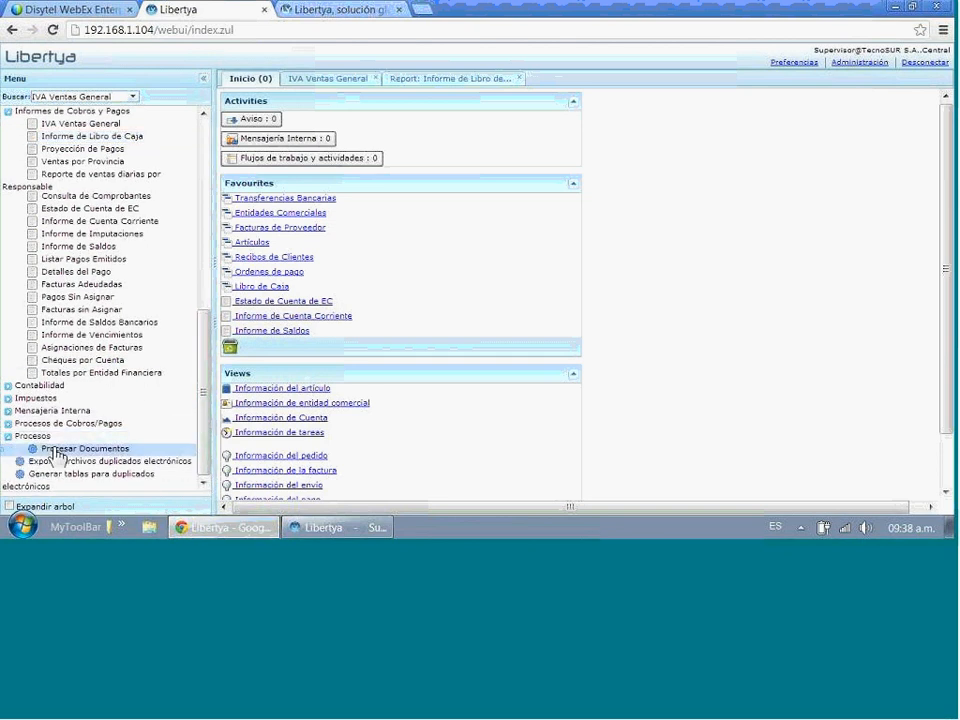
pyautogui.click(55, 452)
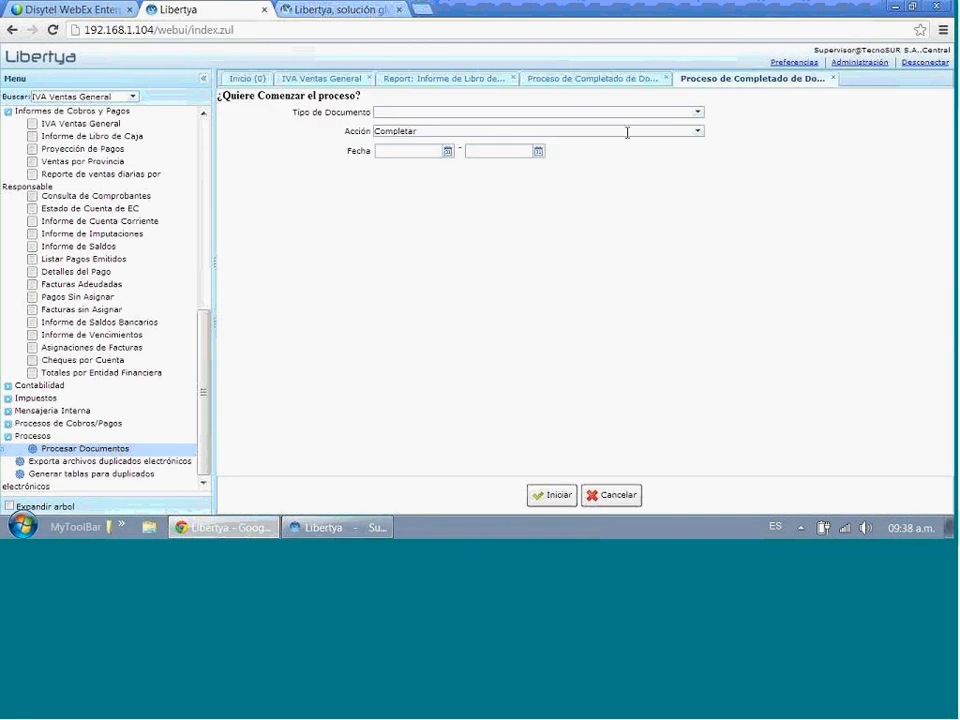
# Examine the Tipo de Documento options of the document process and close its duplicate window
pyautogui.click(697, 113)
pyautogui.click(697, 113)
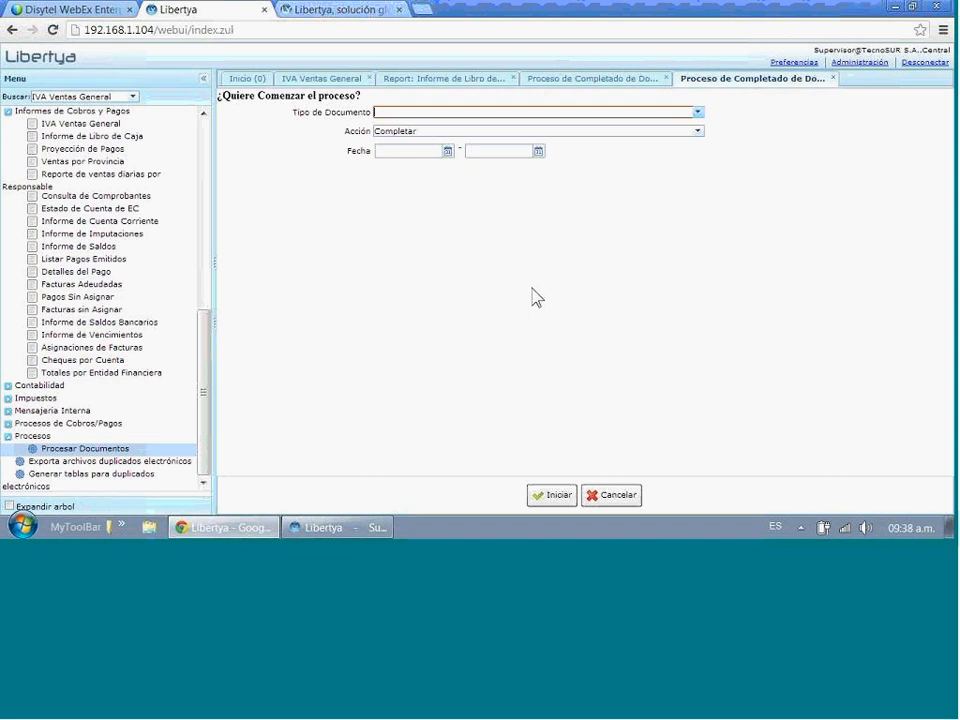
pyautogui.click(556, 495)
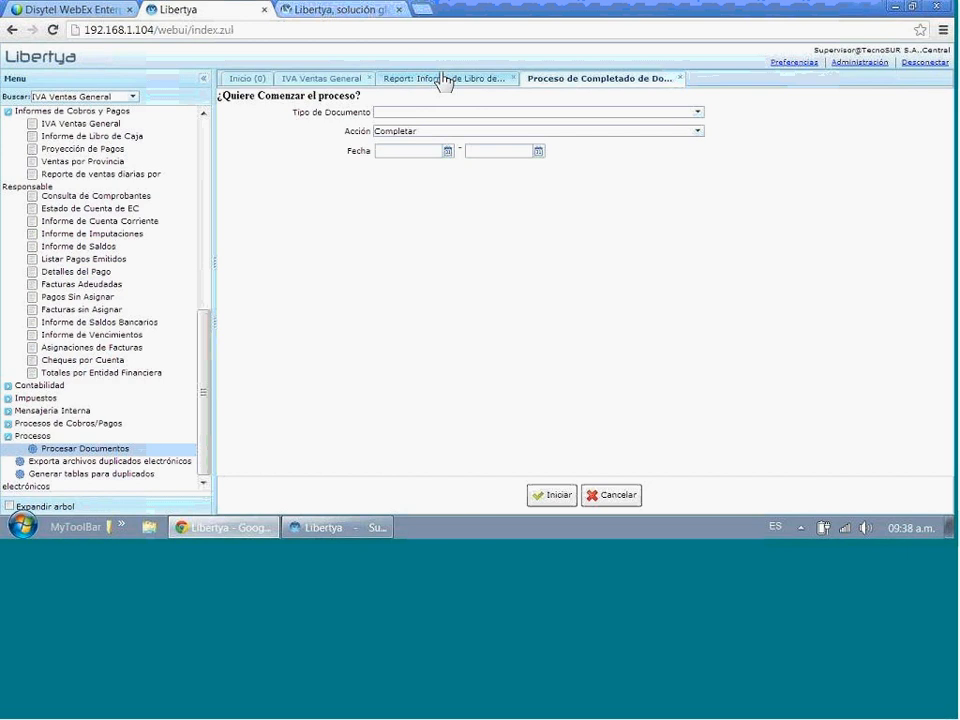
# Switch between the open web reports and set the Informe de Libro de Caja output format to PDF
pyautogui.click(443, 80)
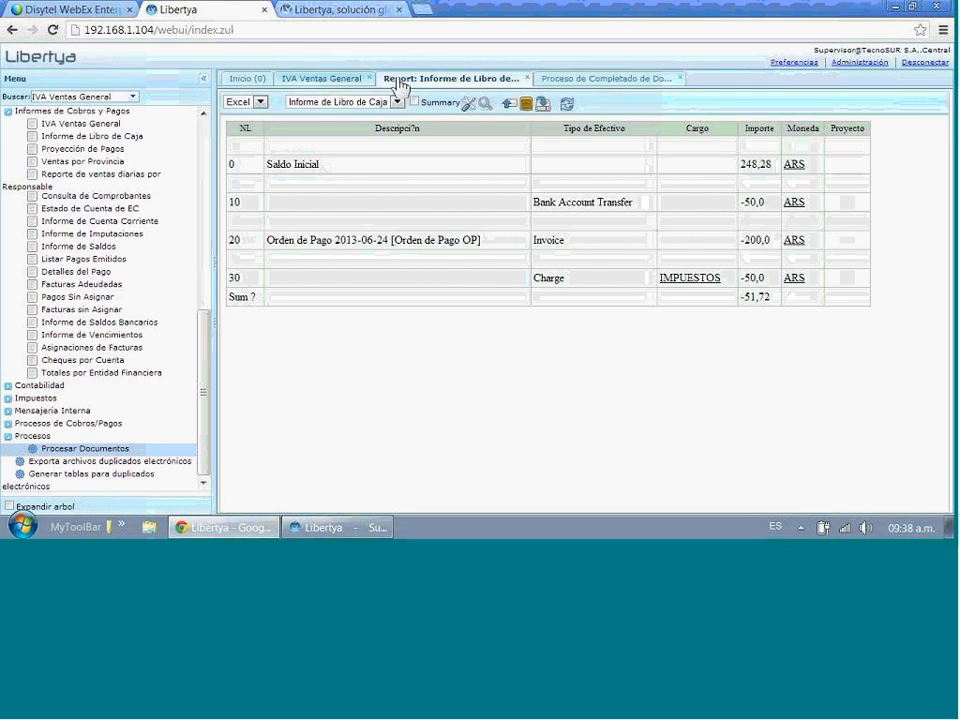
pyautogui.click(321, 78)
pyautogui.click(443, 78)
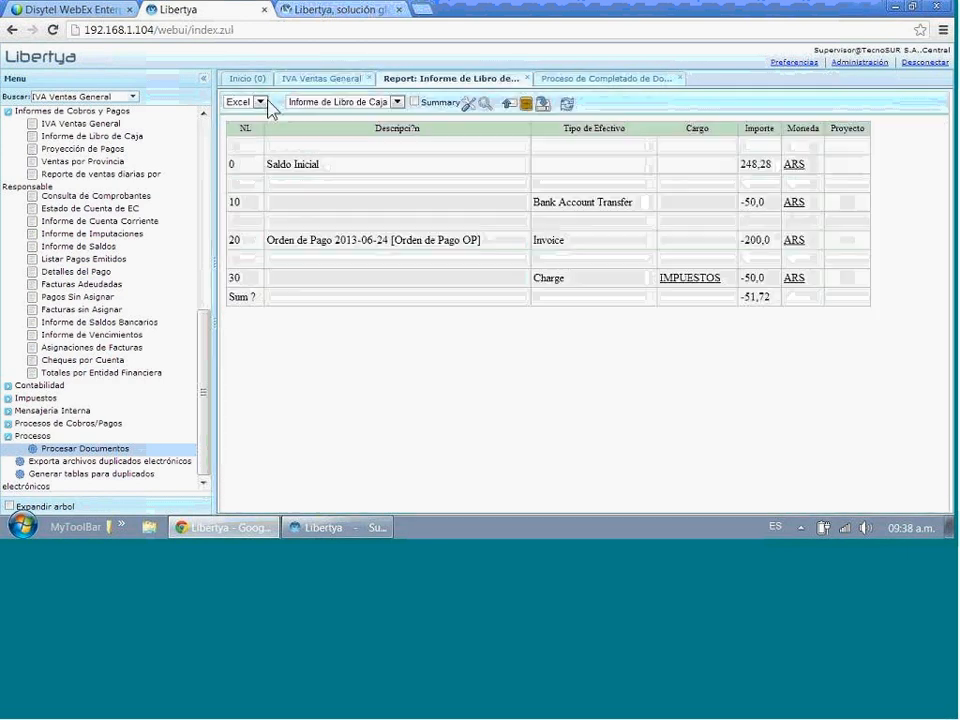
pyautogui.click(260, 101)
pyautogui.click(238, 113)
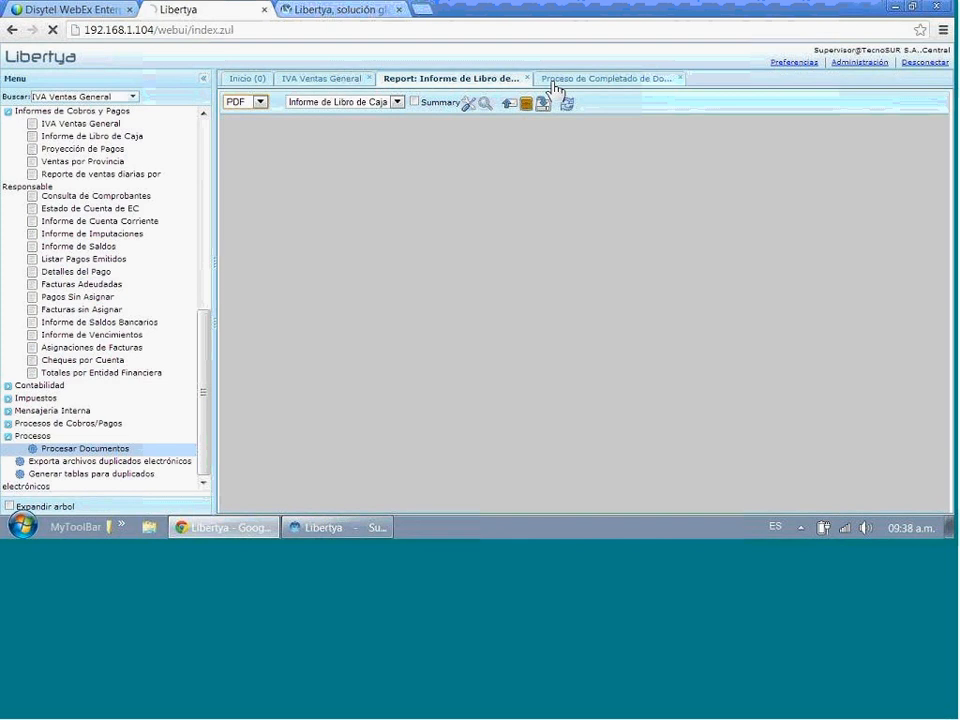
# Close the remaining Proceso de Completado window and return to the IVA Ventas General report
pyautogui.click(556, 80)
pyautogui.click(680, 78)
pyautogui.click(328, 82)
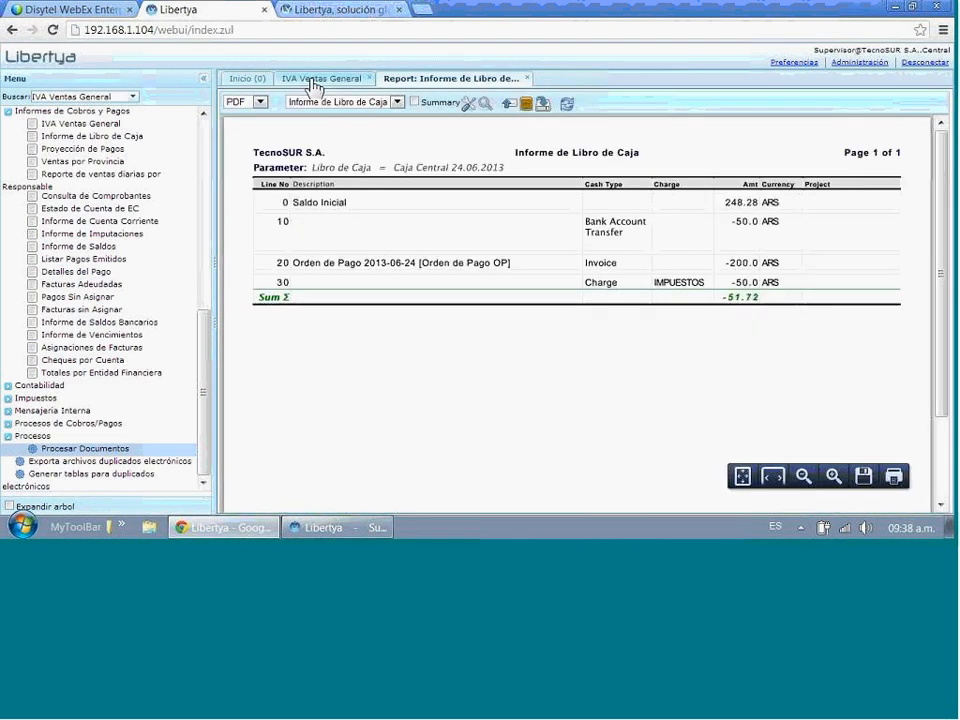
# Open the Banco window from the menu, view the Informe de Libro de Caja report, and close Banco
pyautogui.click(205, 146)
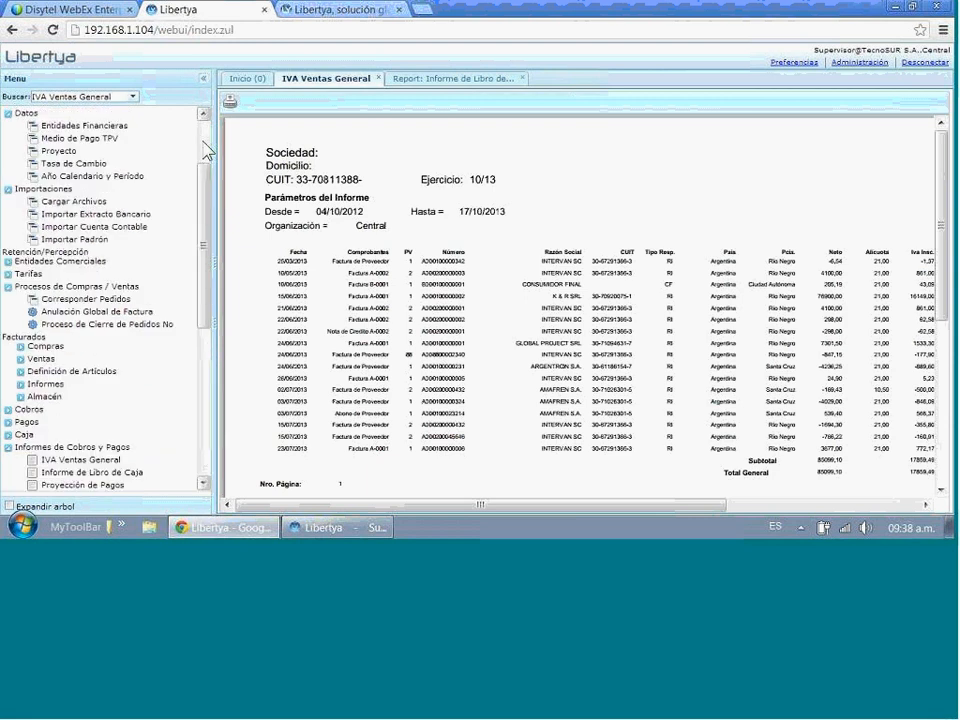
pyautogui.click(205, 146)
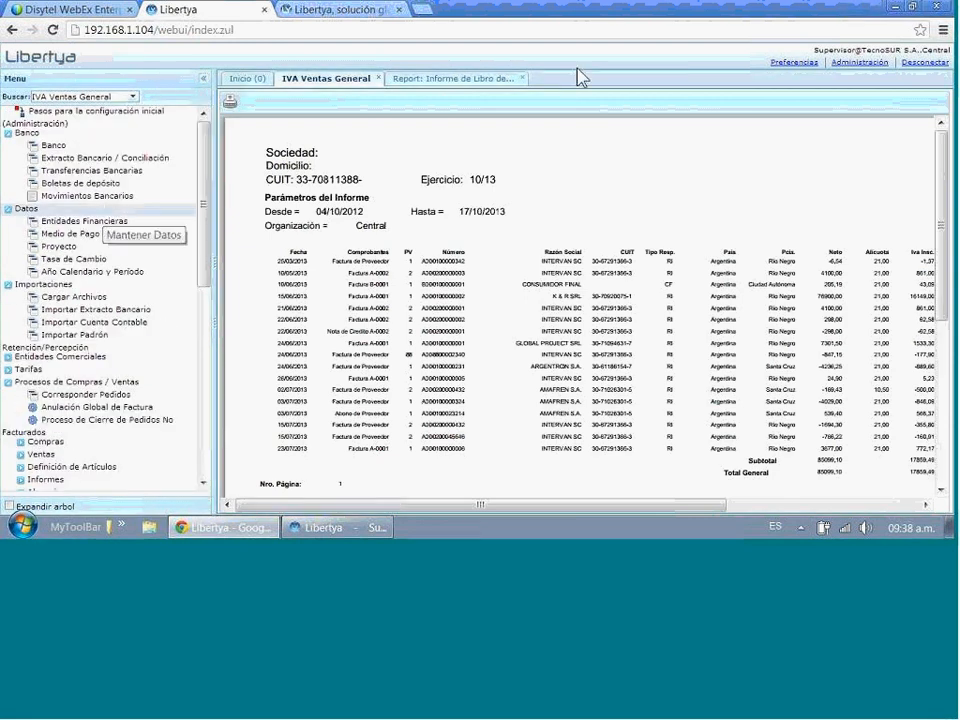
pyautogui.click(54, 146)
pyautogui.click(453, 79)
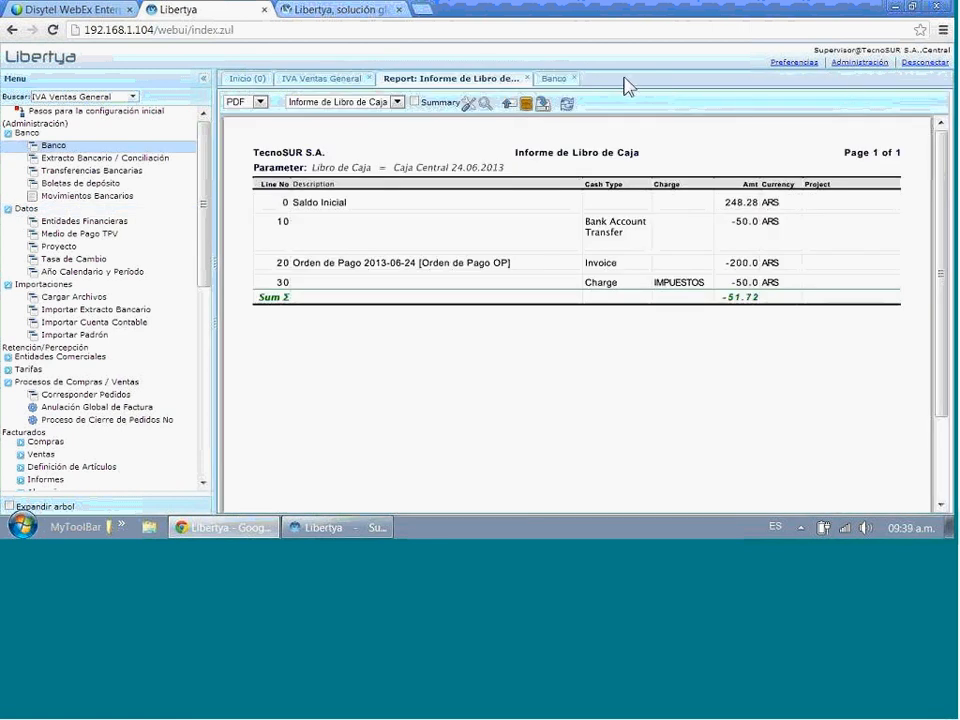
pyautogui.click(574, 78)
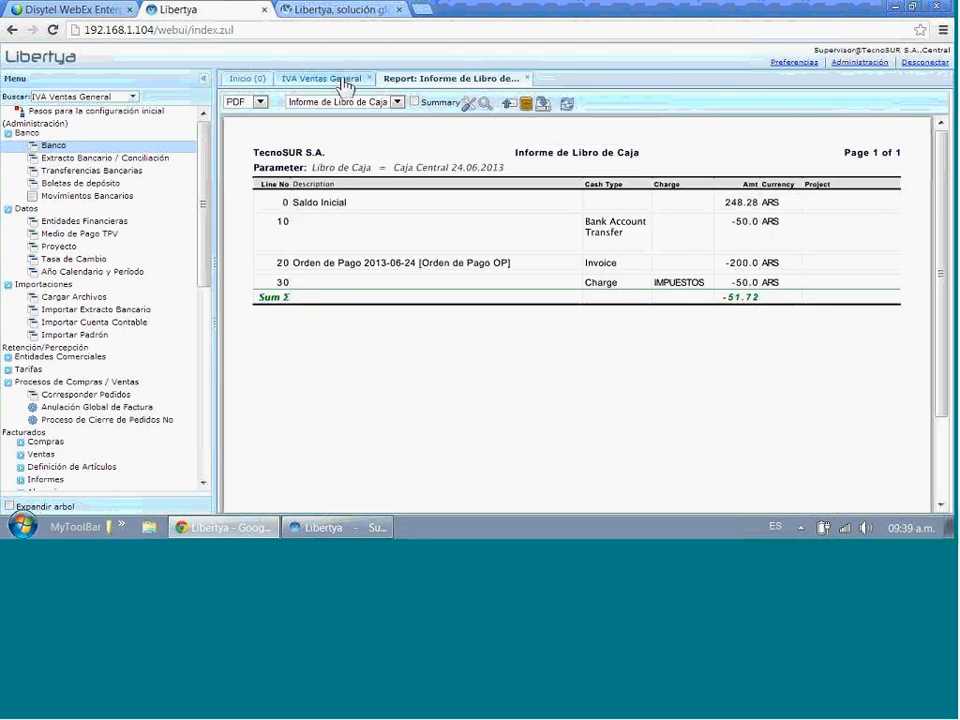
# Open the Banco window again and browse the web menu tree down to the Mensajería Interna group
pyautogui.click(56, 146)
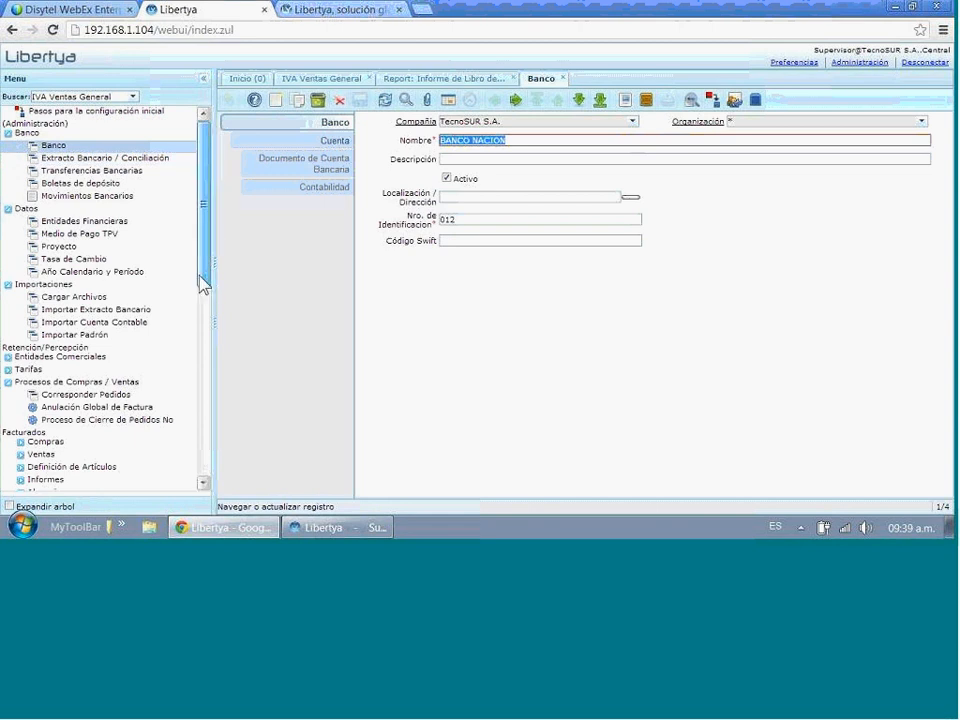
pyautogui.scroll(-3, 200, 284)
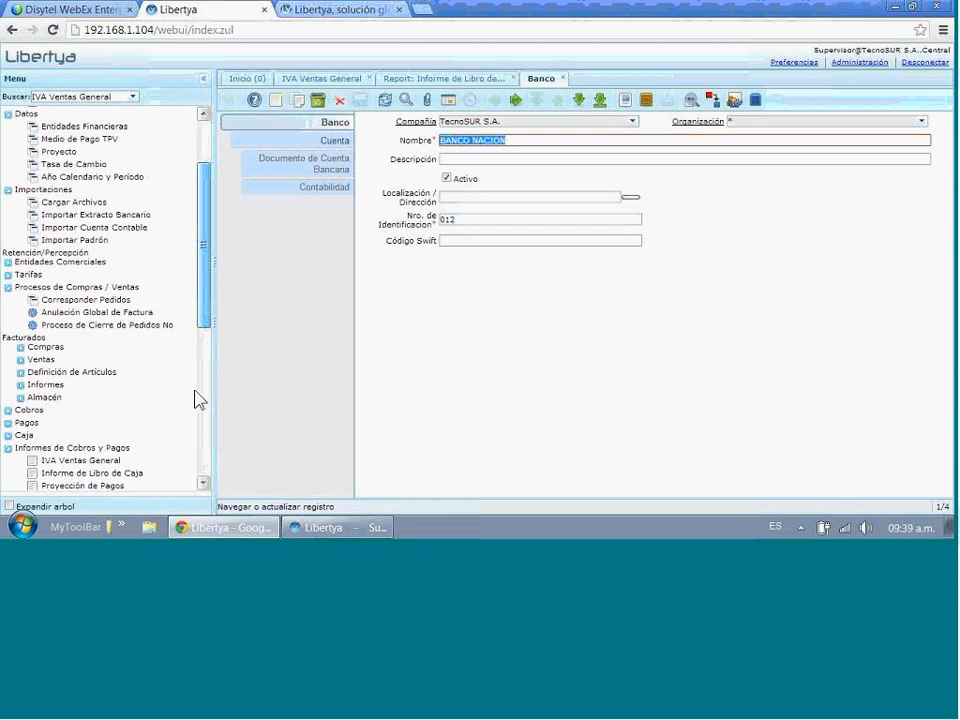
pyautogui.scroll(-8, 197, 399)
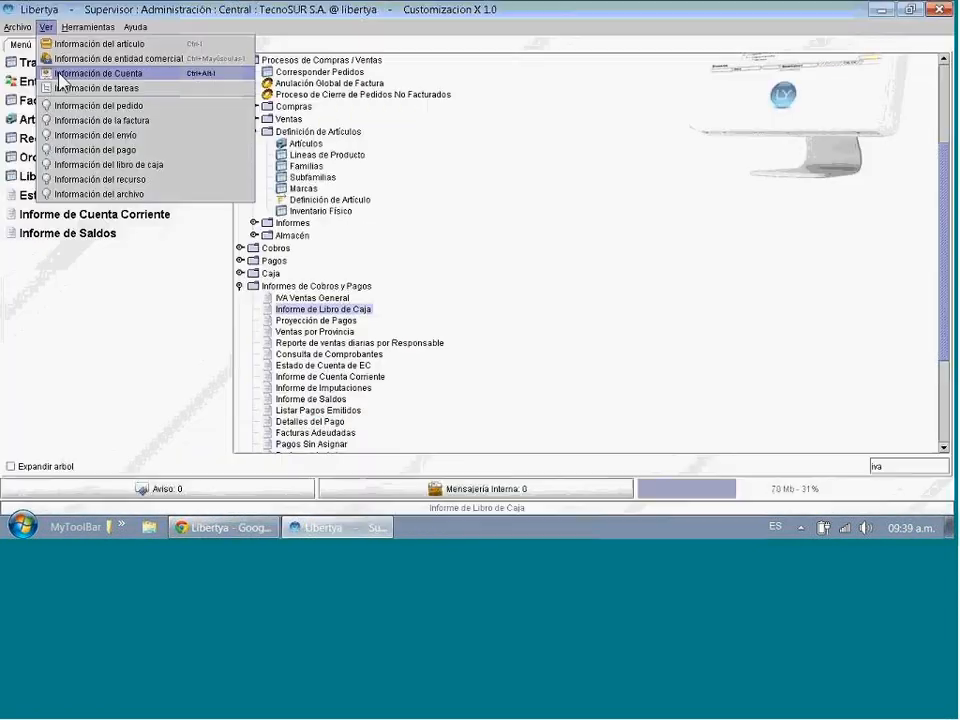
# Open Información de Cuenta in the desktop client, then run the web account query with the Libertya UN/24 Argentine Peso schema
pyautogui.click(84, 80)
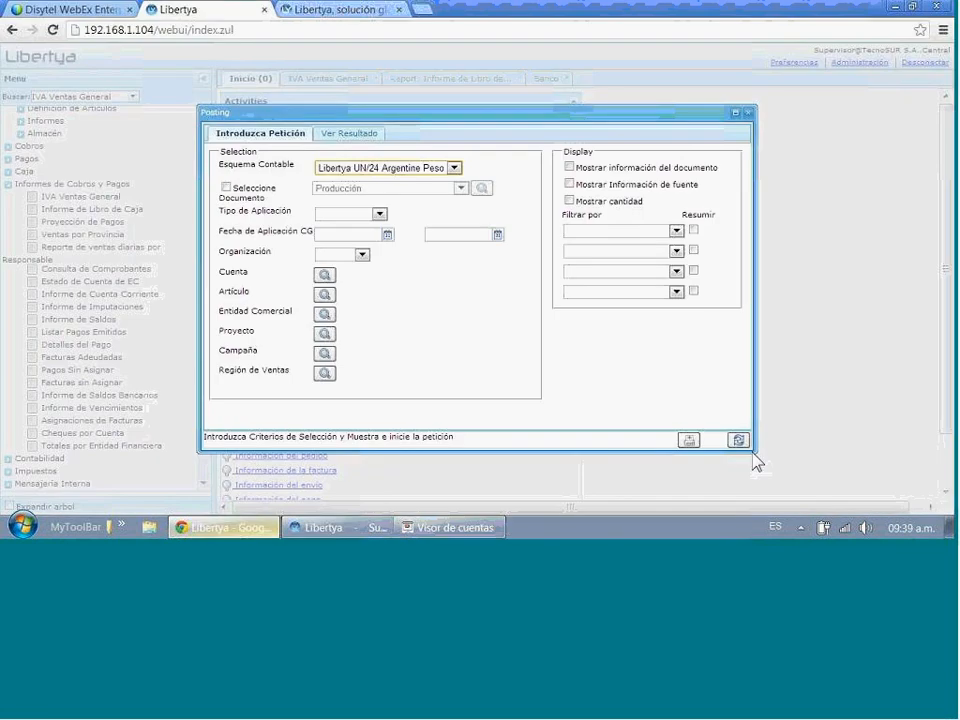
pyautogui.click(738, 440)
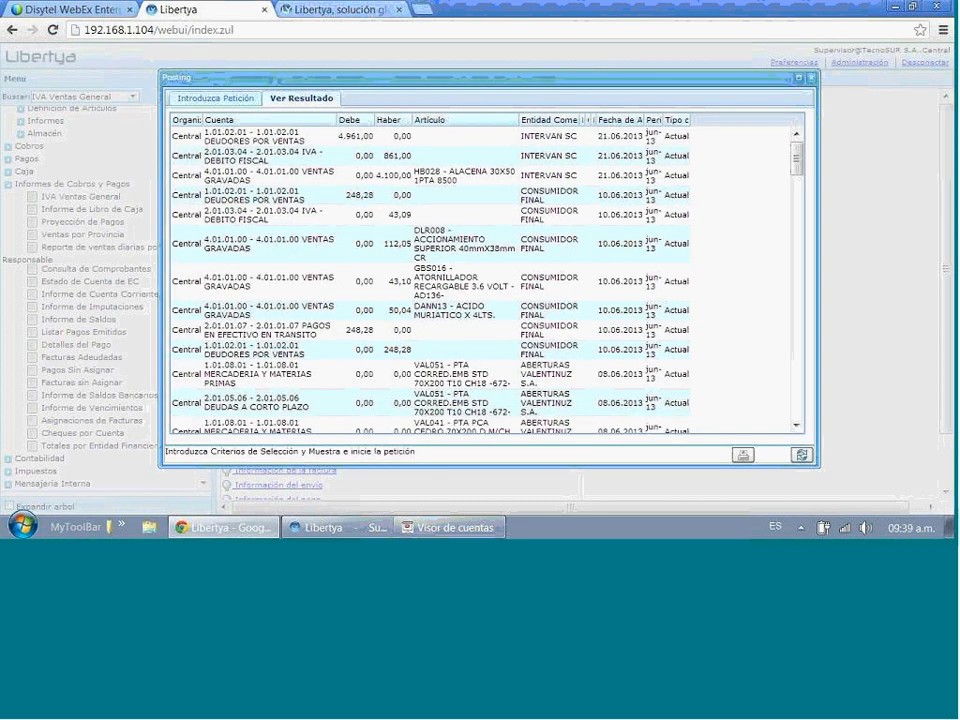
# Log out of the web session and log back in with the Compras profile
pyautogui.click(912, 64)
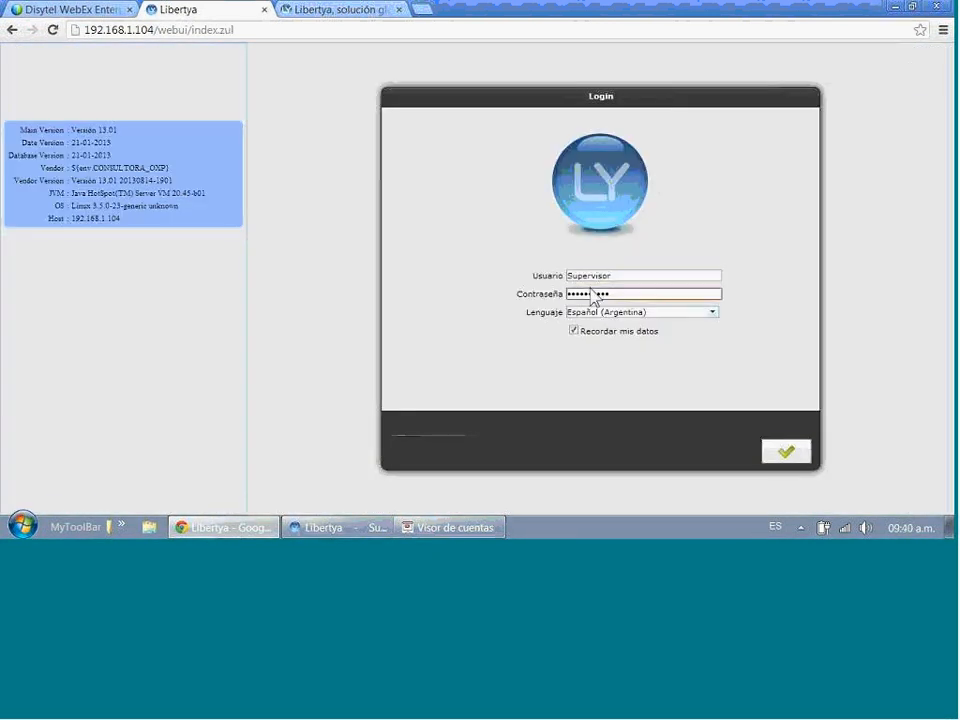
pyautogui.click(773, 448)
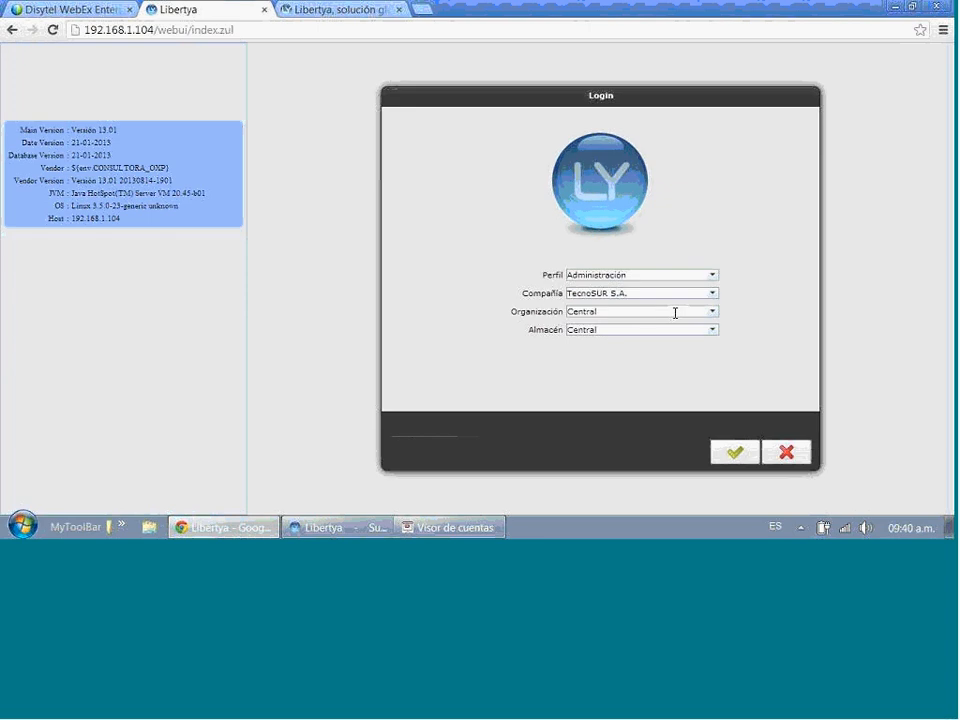
pyautogui.click(712, 274)
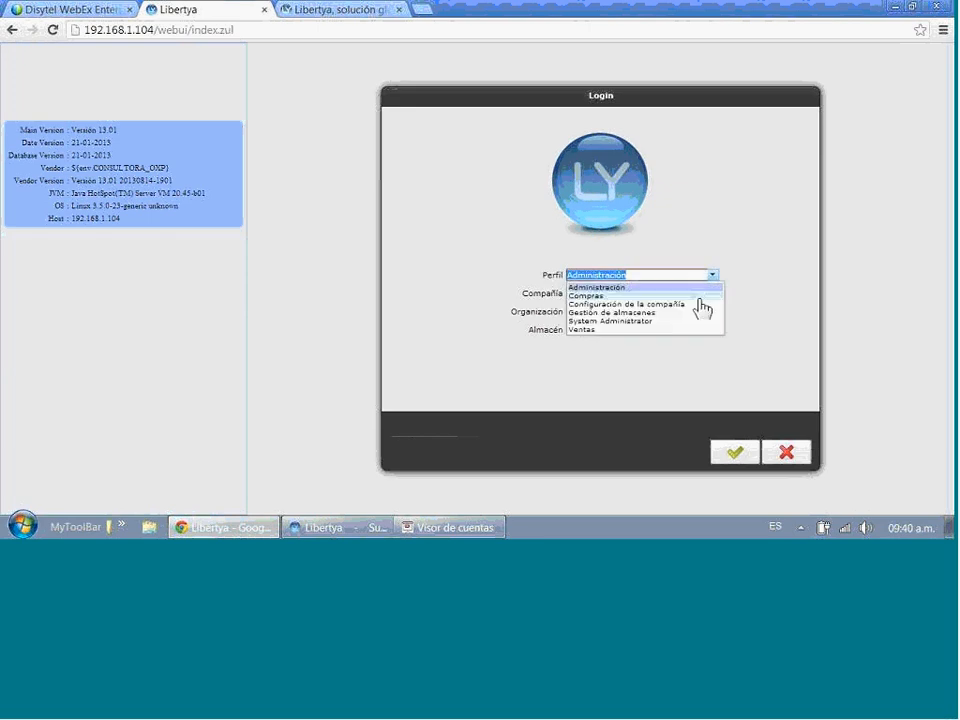
pyautogui.click(590, 296)
pyautogui.click(726, 455)
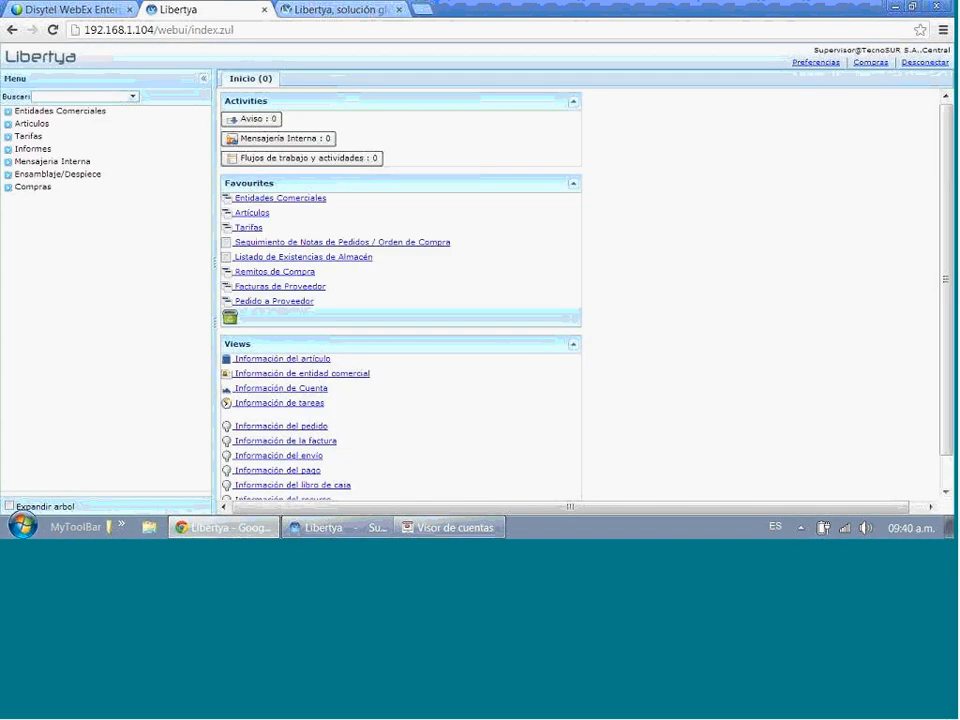
# Search the menu for Facturas de Proveedor and open that window
pyautogui.click(30, 96)
pyautogui.write('Facturas de Proveedor')
pyautogui.press('Return')
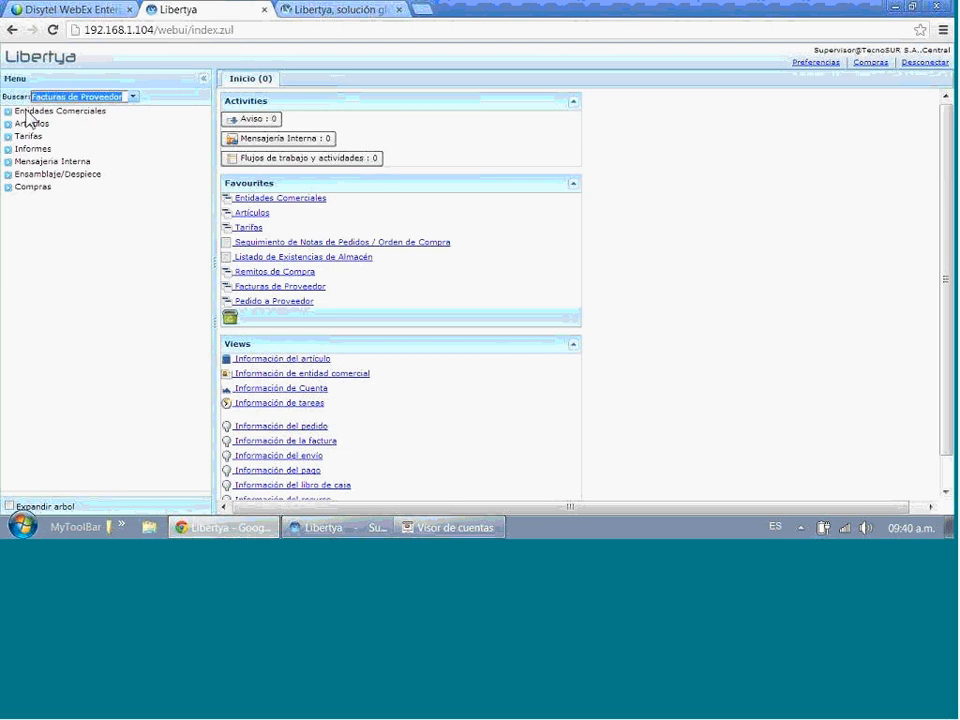
pyautogui.press('Return')
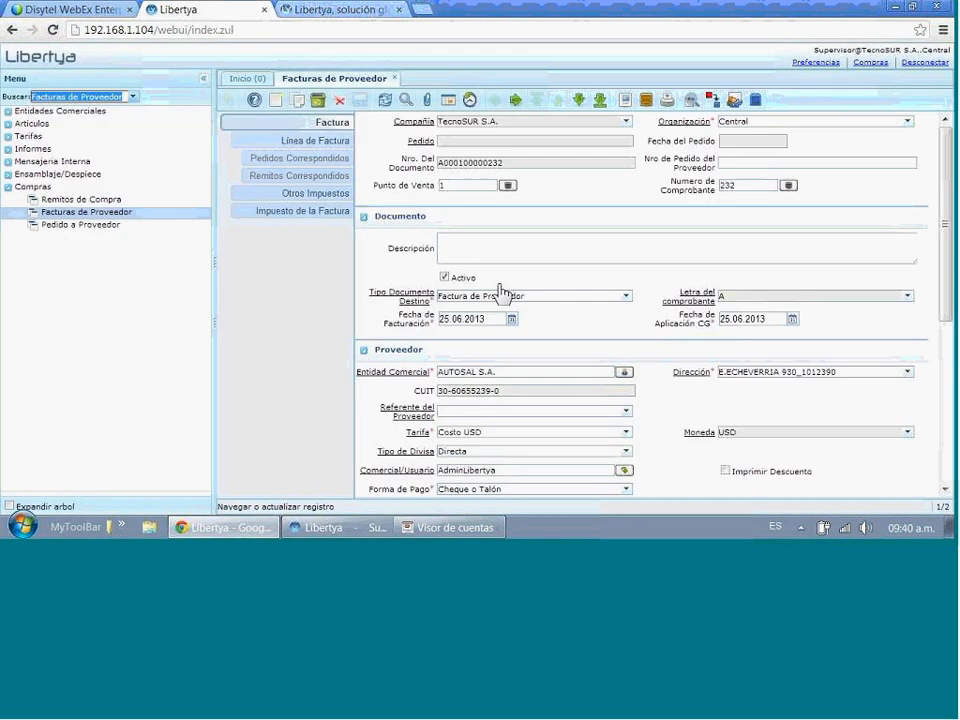
# Start Crear Desde for the AUTOSAL S.A. supplier invoice and choose its purchase order dated 24/06/2013 as the source
pyautogui.scroll(-3, 499, 289)
pyautogui.click(500, 288)
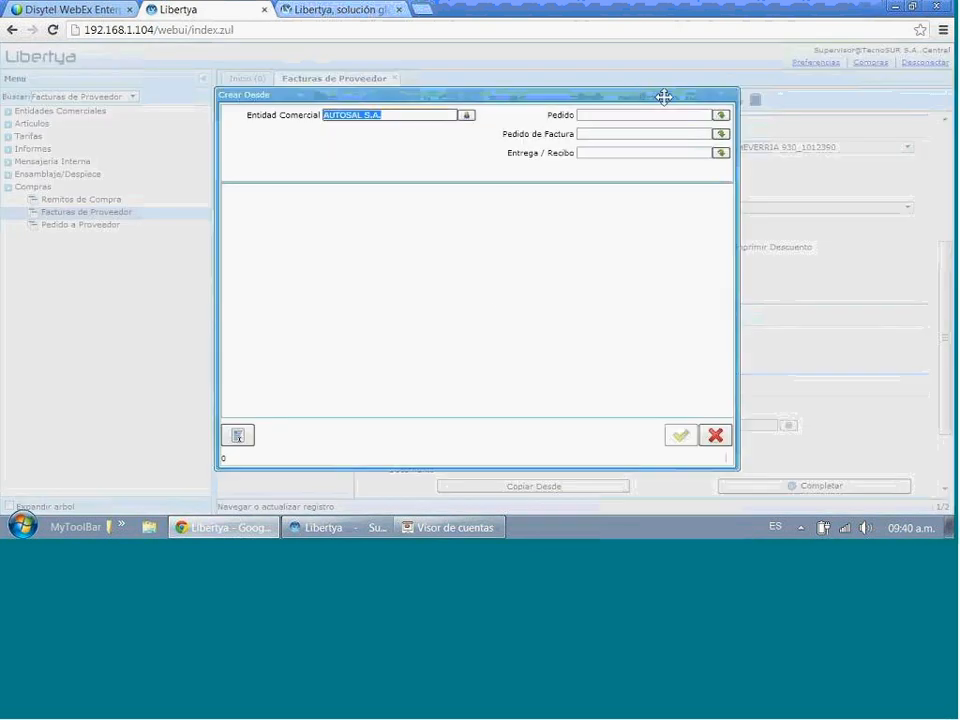
pyautogui.click(721, 116)
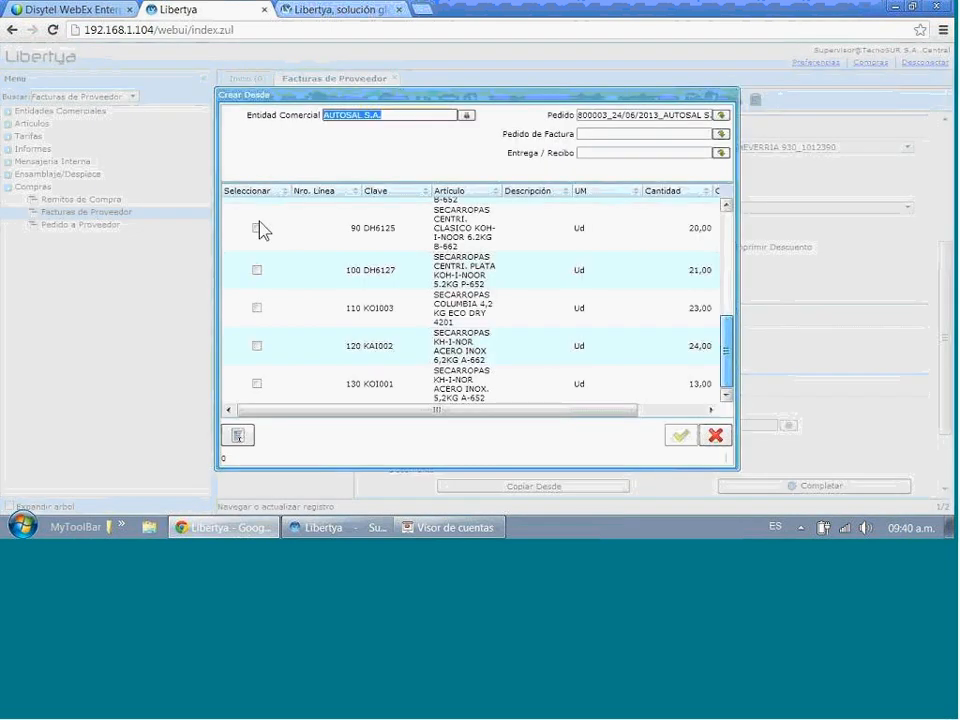
# Select order lines 20, 30, 40, 50 and 60 and create the invoice lines from them
pyautogui.click(256, 222)
pyautogui.click(256, 260)
pyautogui.click(256, 298)
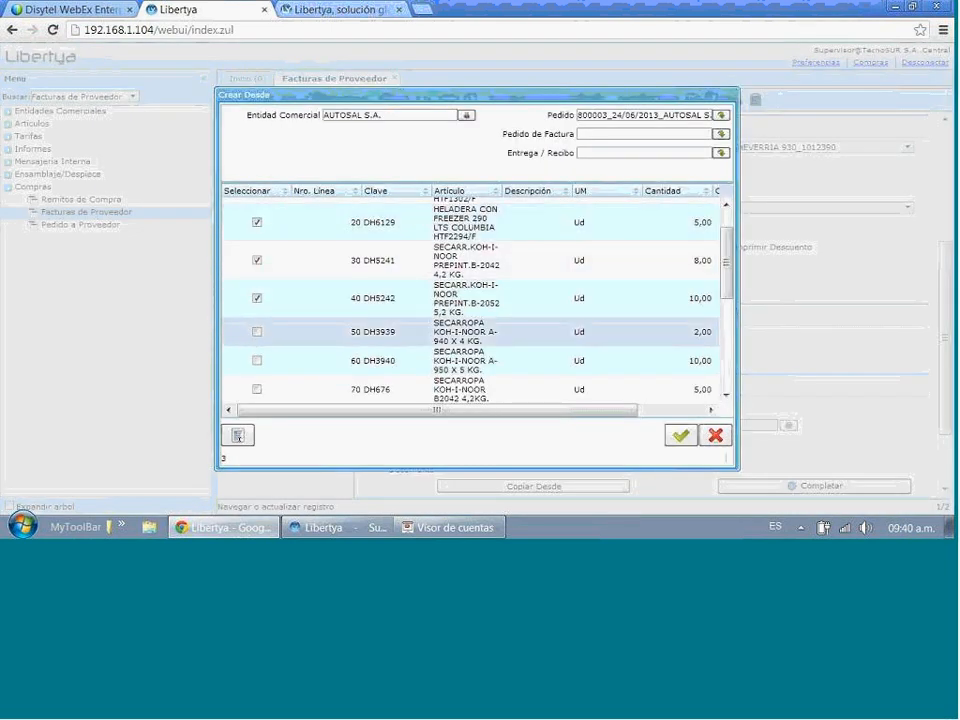
pyautogui.click(256, 332)
pyautogui.click(256, 360)
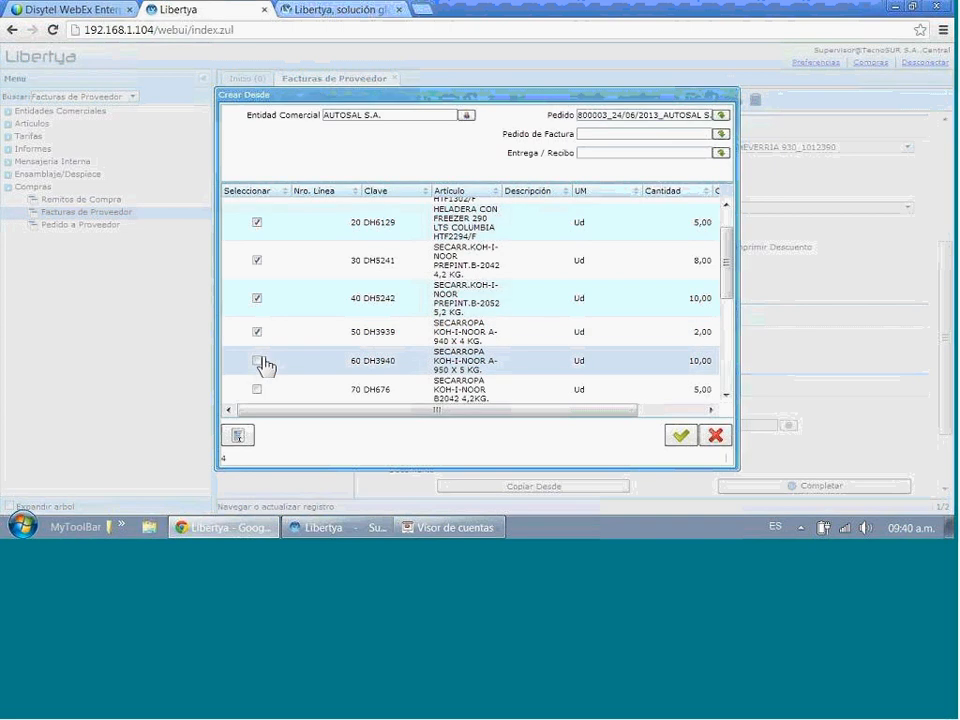
pyautogui.click(258, 362)
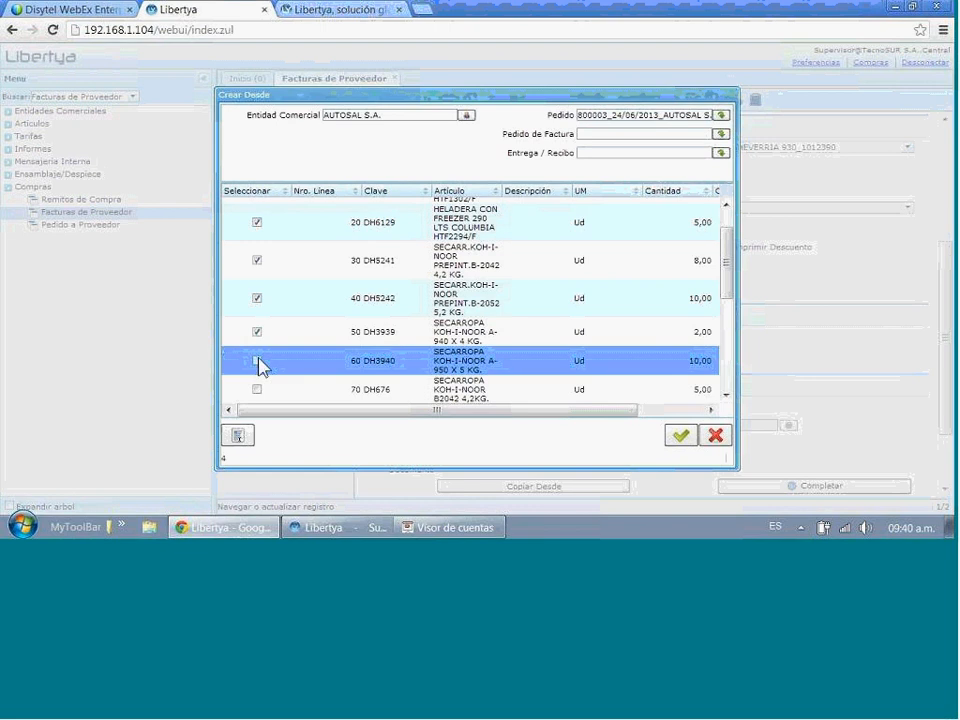
pyautogui.click(257, 362)
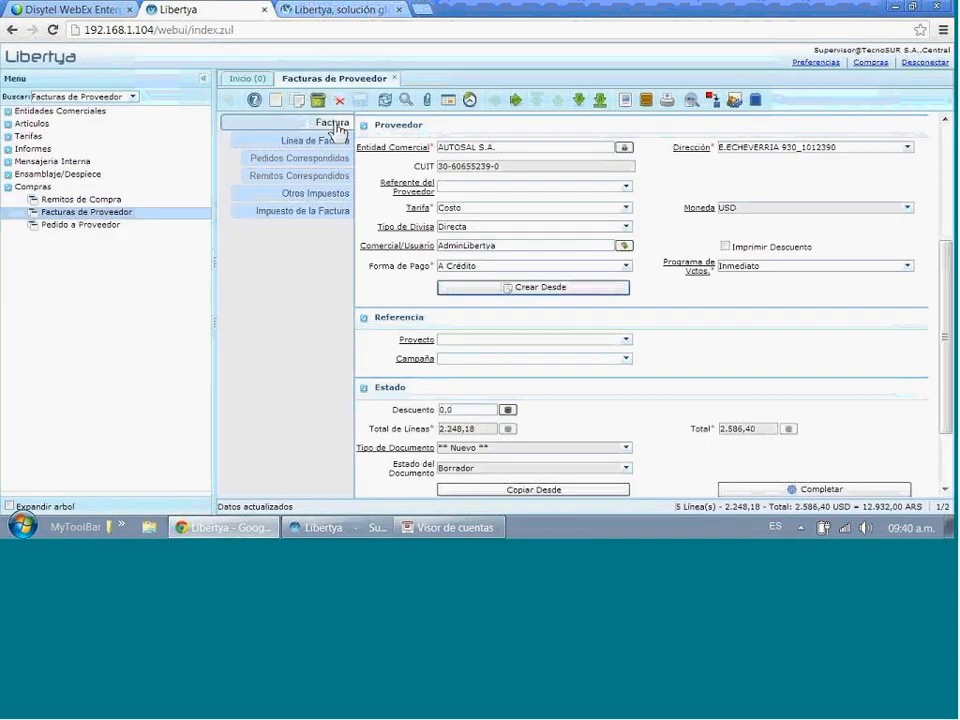
# Review the supplier invoice's header fields, view the Comercial/Usuario lookup and close it without changing the user
pyautogui.click(337, 125)
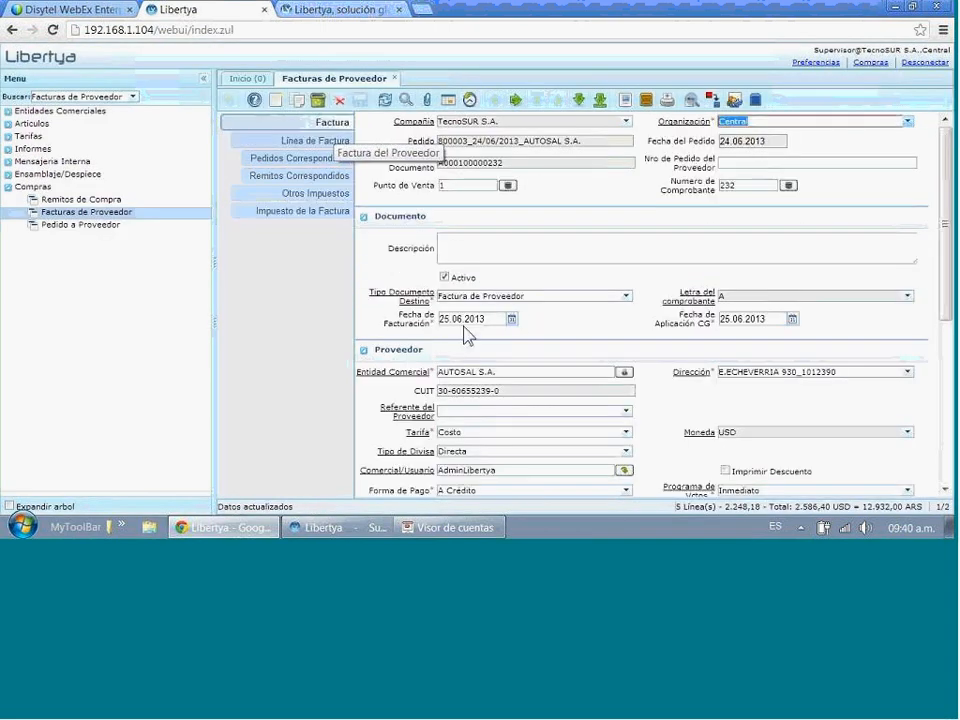
pyautogui.moveTo(949, 274); pyautogui.dragTo(949, 277)
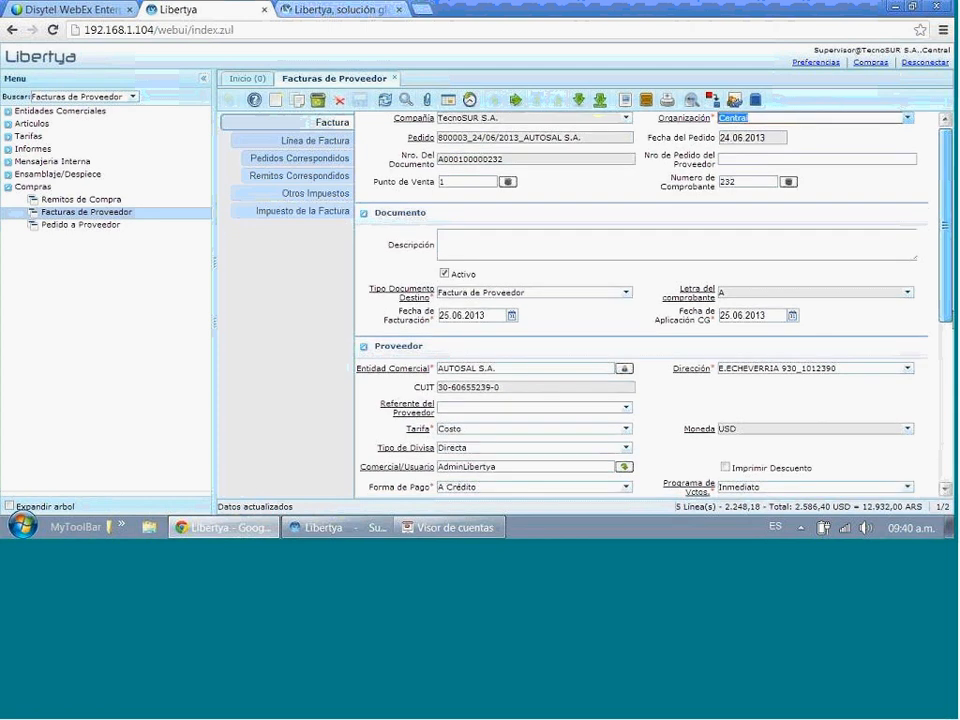
pyautogui.scroll(-2, 630, 377)
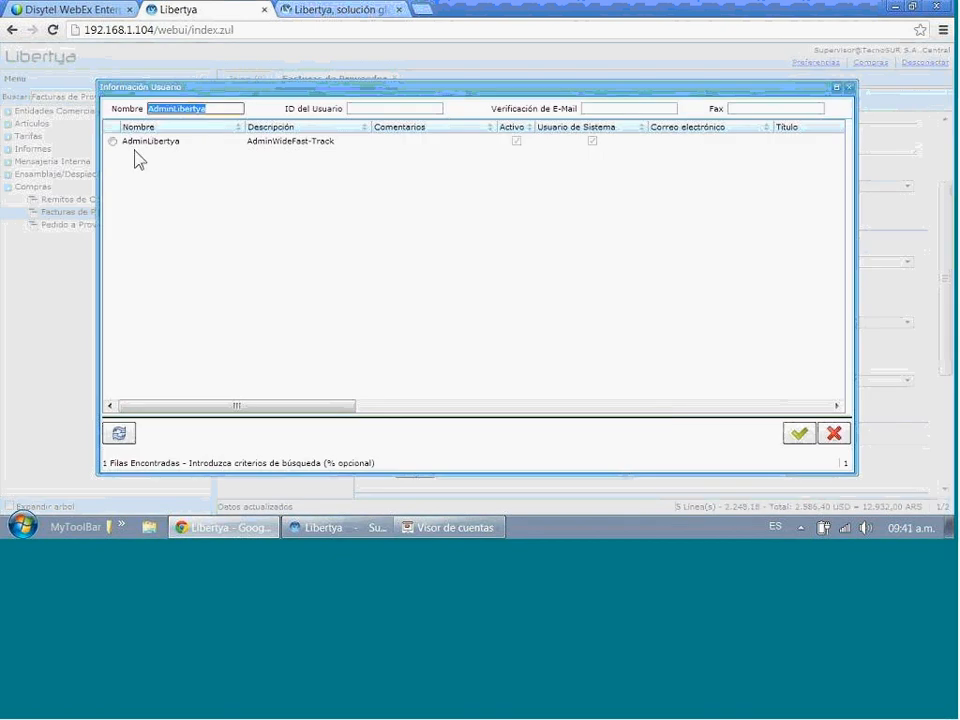
pyautogui.click(834, 433)
# Start a new record in Línea de Factura and choose article VAL016 from the product lookup
pyautogui.click(336, 141)
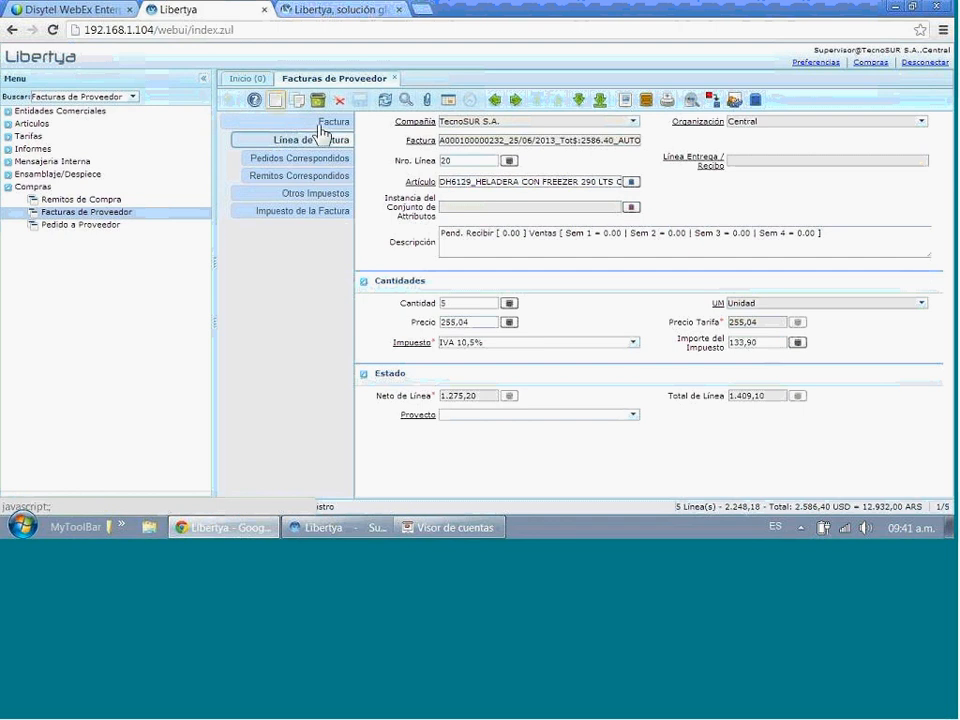
pyautogui.click(319, 126)
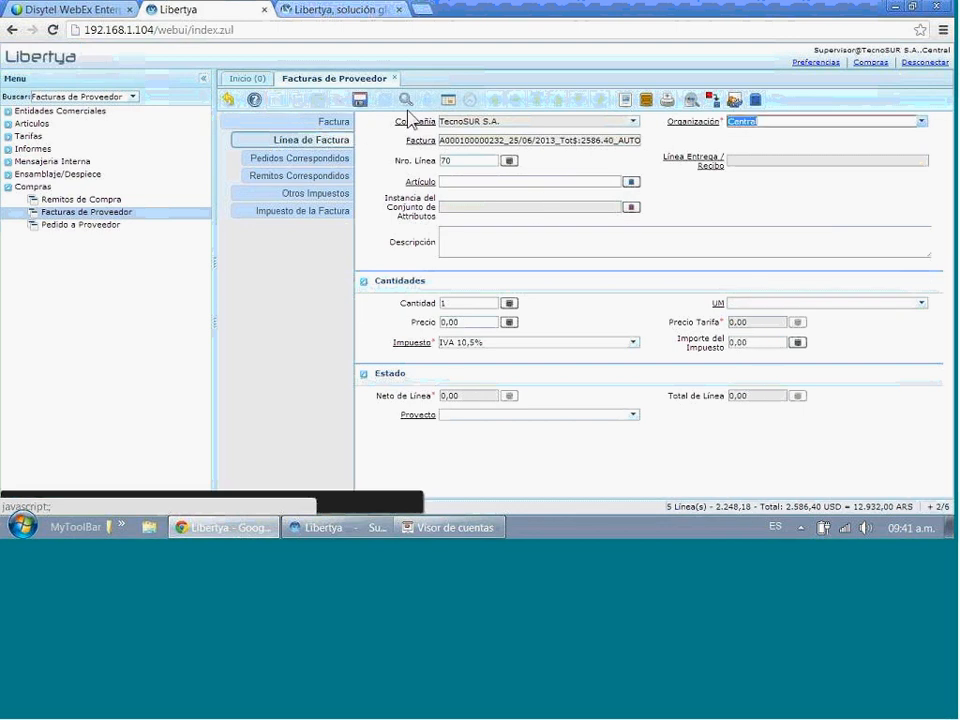
pyautogui.click(631, 182)
pyautogui.moveTo(845, 260); pyautogui.dragTo(845, 273)
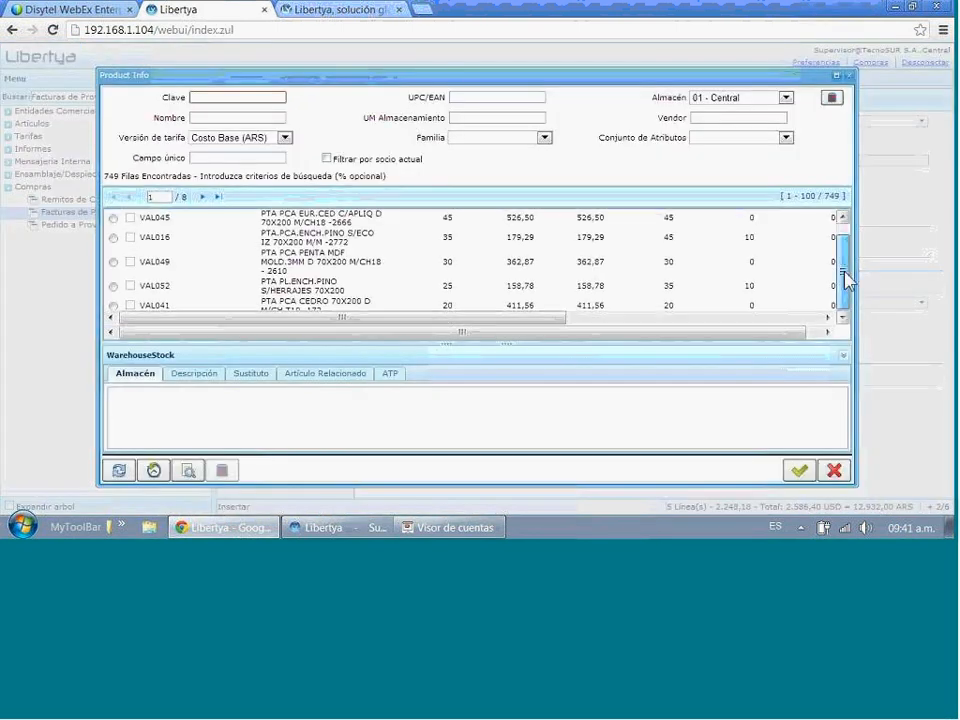
pyautogui.click(120, 240)
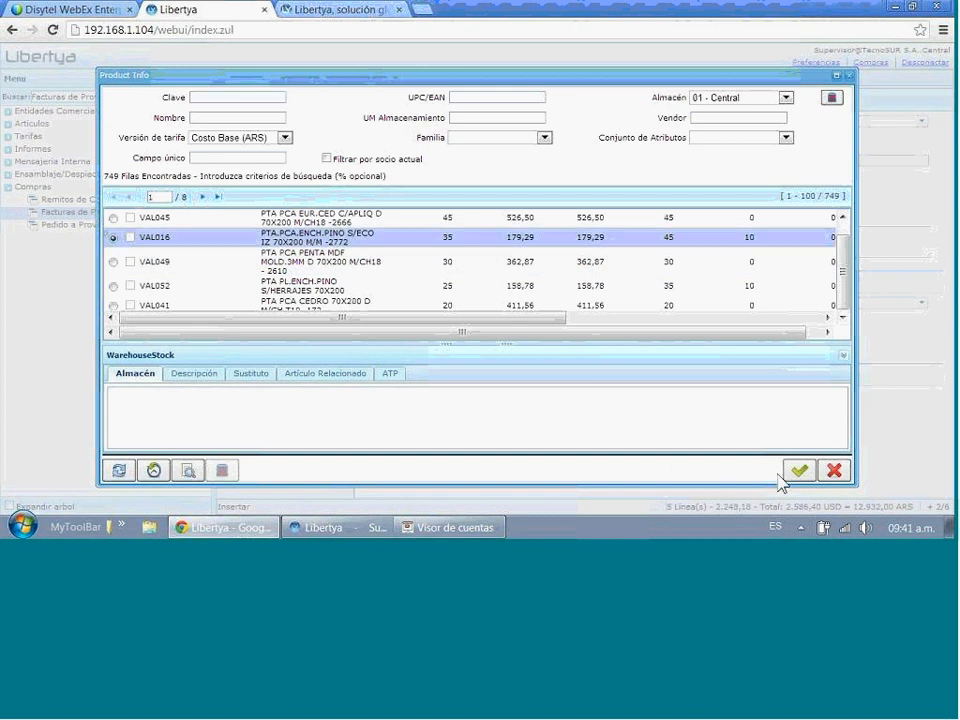
pyautogui.click(803, 476)
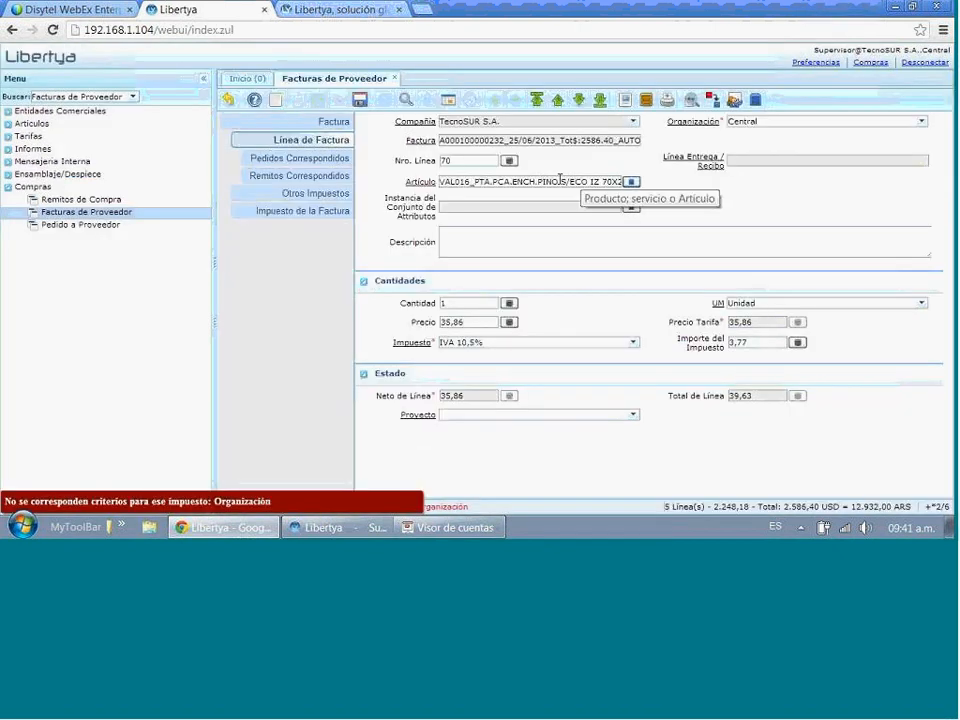
pyautogui.click(545, 184)
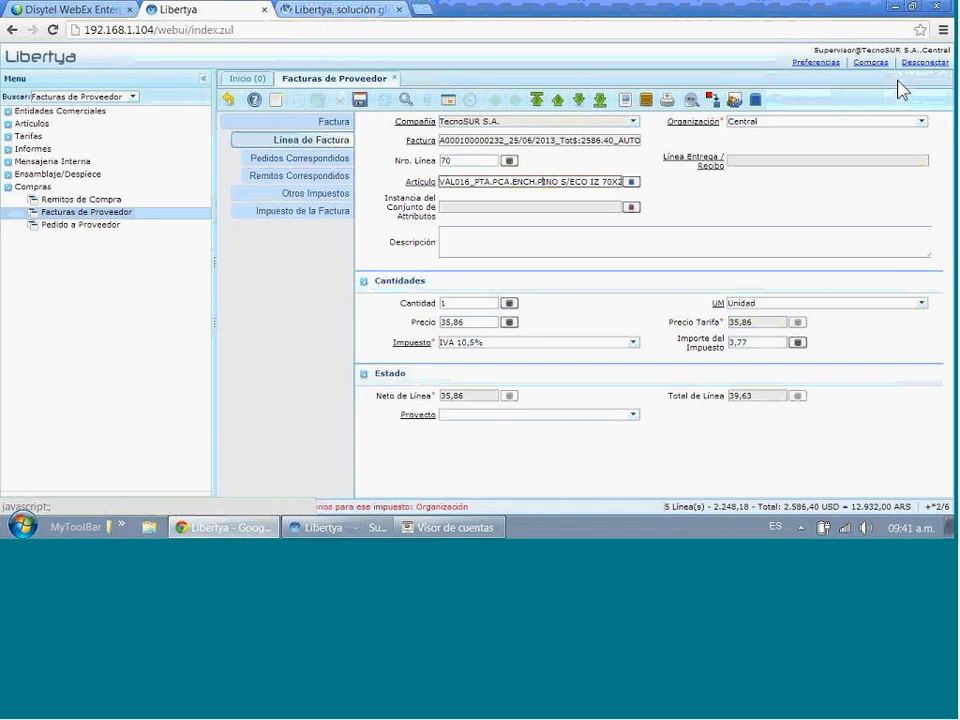
# Log out of the Compras profile's web session
pyautogui.click(924, 62)
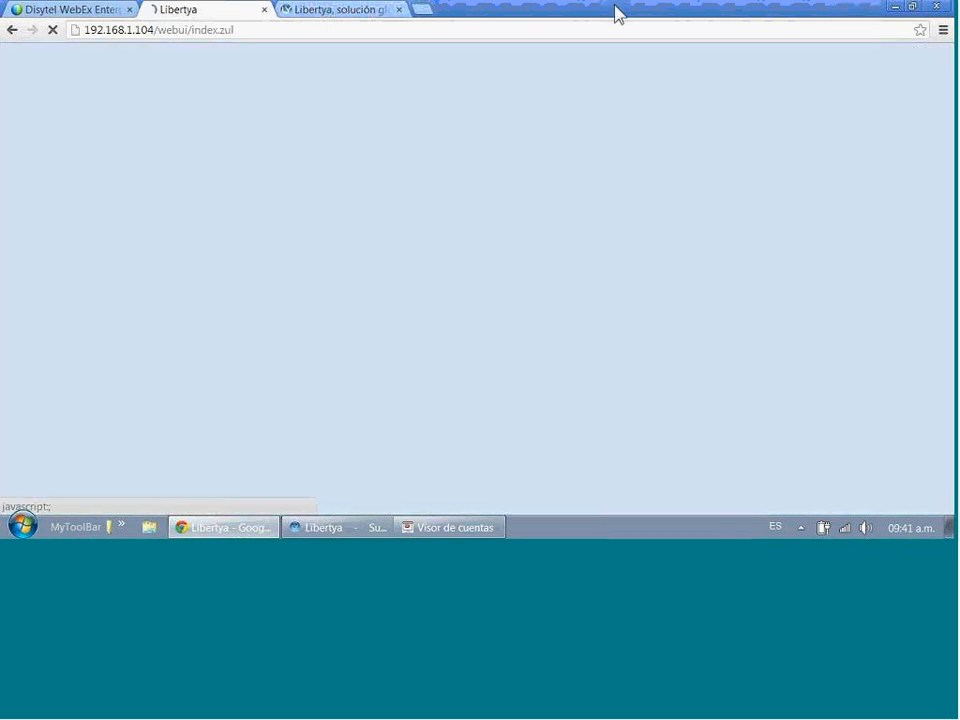